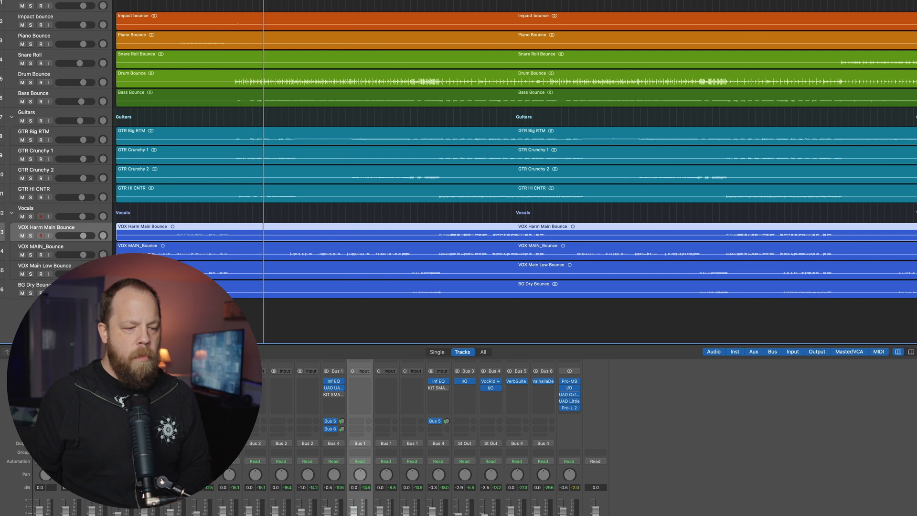
# - Solo the Bass Bounce track, open its KIT SMASH plugin and play the bass on its own
pyautogui.click(31, 102)
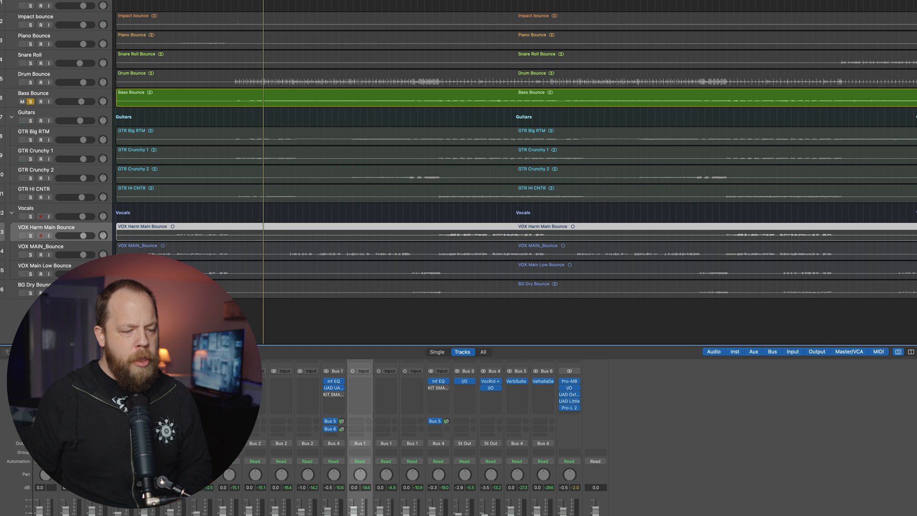
pyautogui.click(176, 387)
pyautogui.click(168, 387)
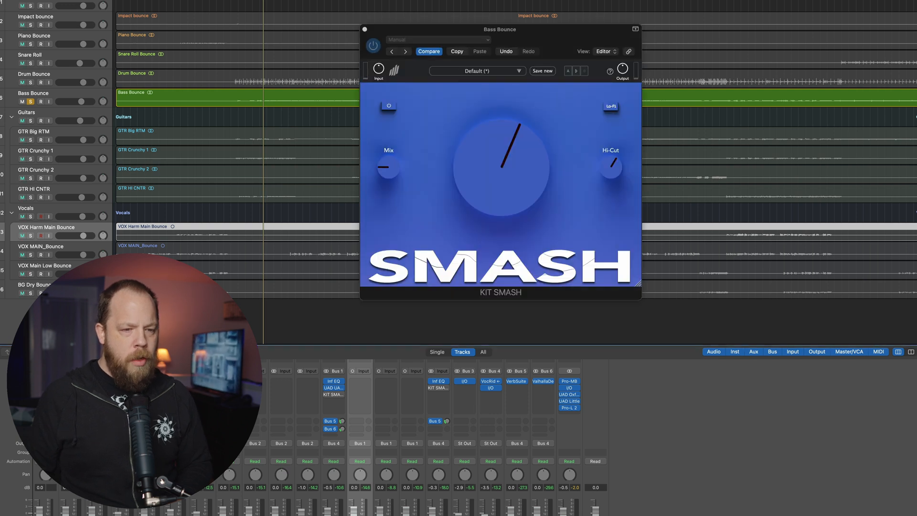
pyautogui.moveTo(562, 32); pyautogui.dragTo(565, 36)
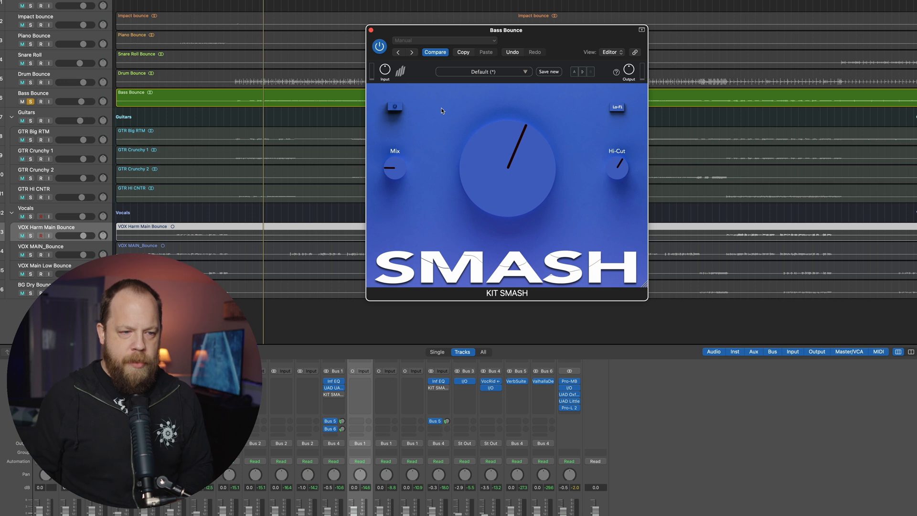
pyautogui.press('space')
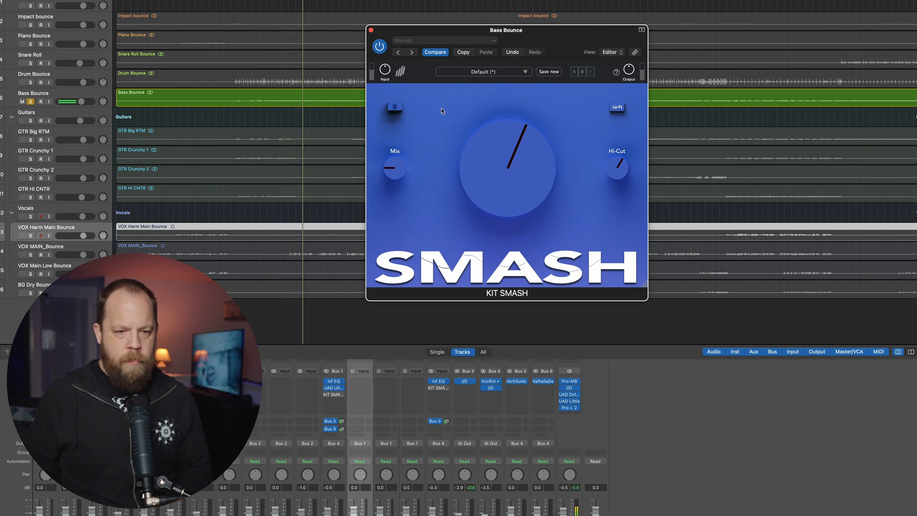
# - Set KIT SMASH's Mix on the bass to 13%, lower the main amount slightly and play the soloed bass with the effect active
pyautogui.moveTo(396, 174)
pyautogui.moveTo(397, 175); pyautogui.dragTo(413, 210)
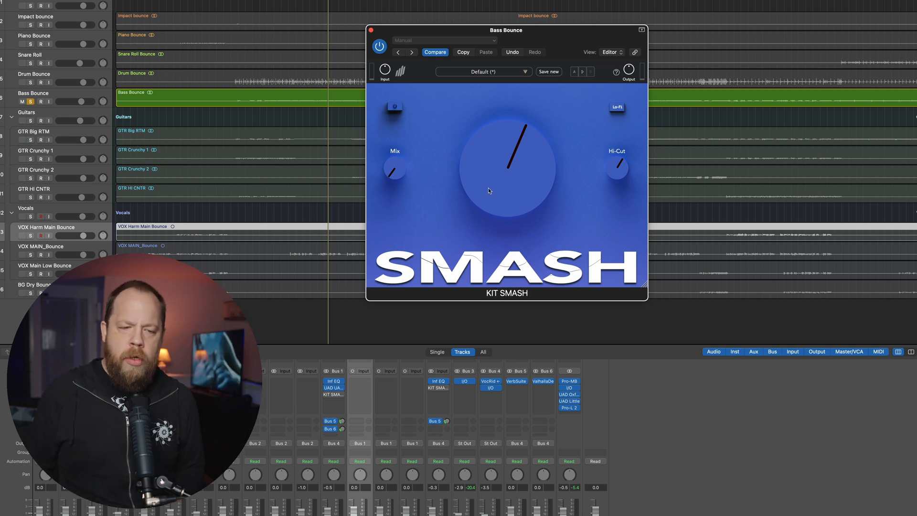
pyautogui.moveTo(491, 187); pyautogui.dragTo(489, 188)
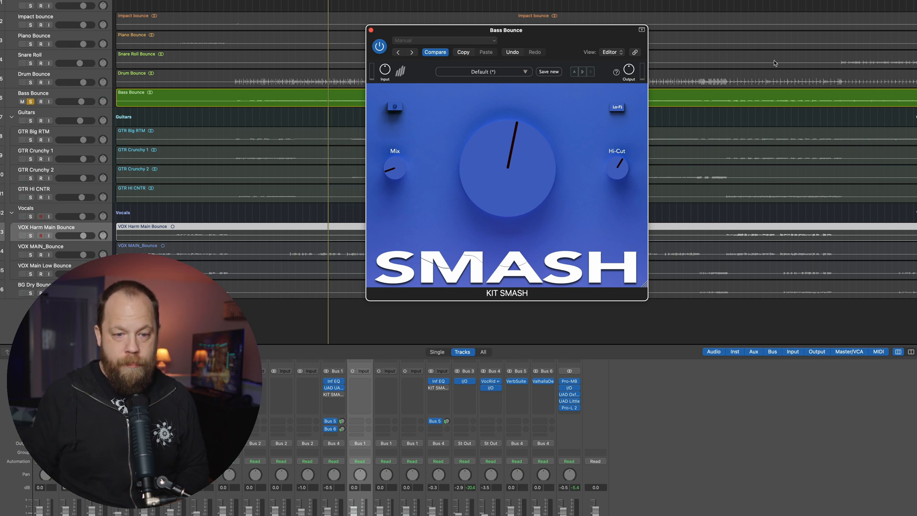
pyautogui.press('space')
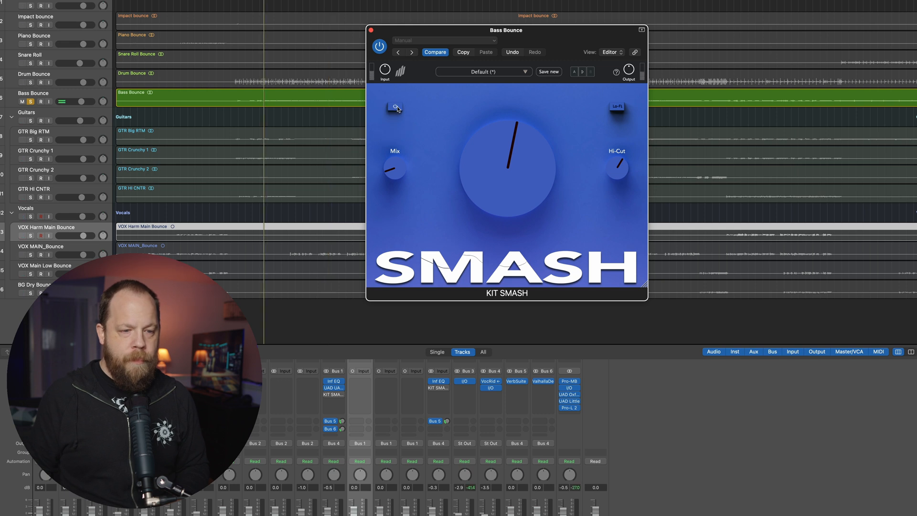
pyautogui.click(612, 110)
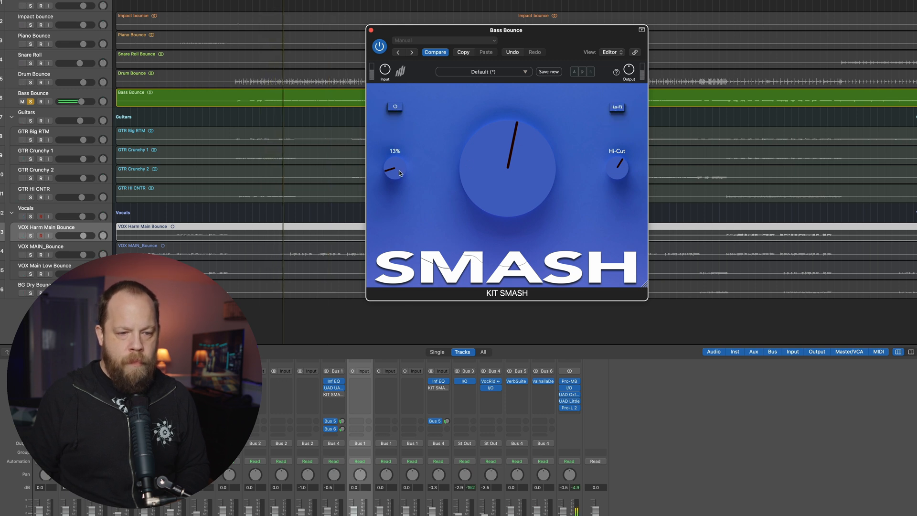
# - Fine-tune the bass's KIT SMASH against the full mix, adjusting Mix and raising the main amount and Hi-Cut
pyautogui.moveTo(400, 173)
pyautogui.mouseDown()
pyautogui.moveTo(405, 113)
pyautogui.moveTo(400, 172)
pyautogui.mouseUp()
pyautogui.moveTo(484, 179); pyautogui.dragTo(485, 175)
pyautogui.moveTo(620, 173); pyautogui.dragTo(619, 167)
pyautogui.moveTo(399, 174)
pyautogui.mouseDown()
pyautogui.moveTo(394, 181)
pyautogui.moveTo(395, 167)
pyautogui.mouseUp()
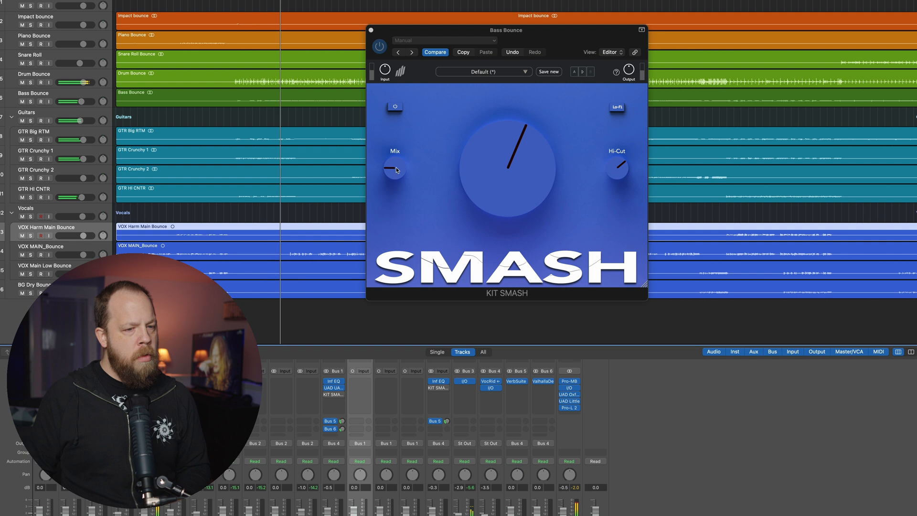
pyautogui.click(395, 170)
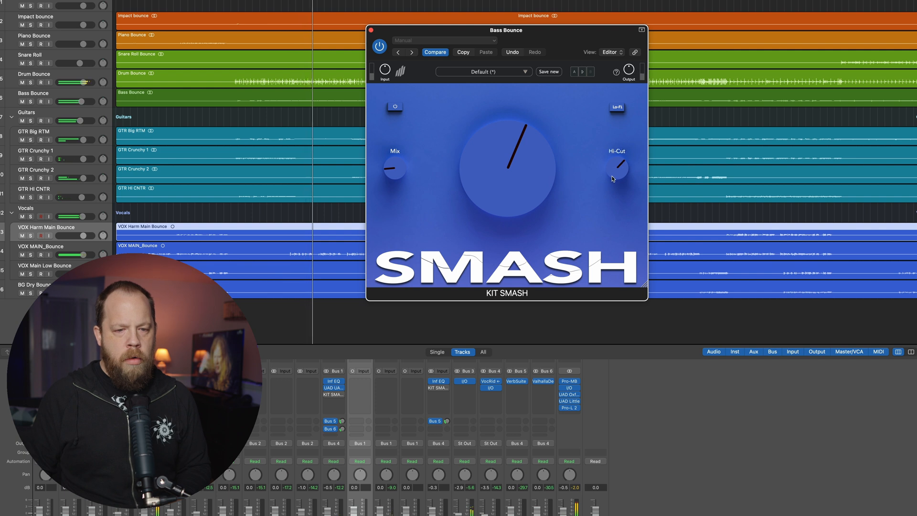
pyautogui.moveTo(525, 176); pyautogui.dragTo(525, 173)
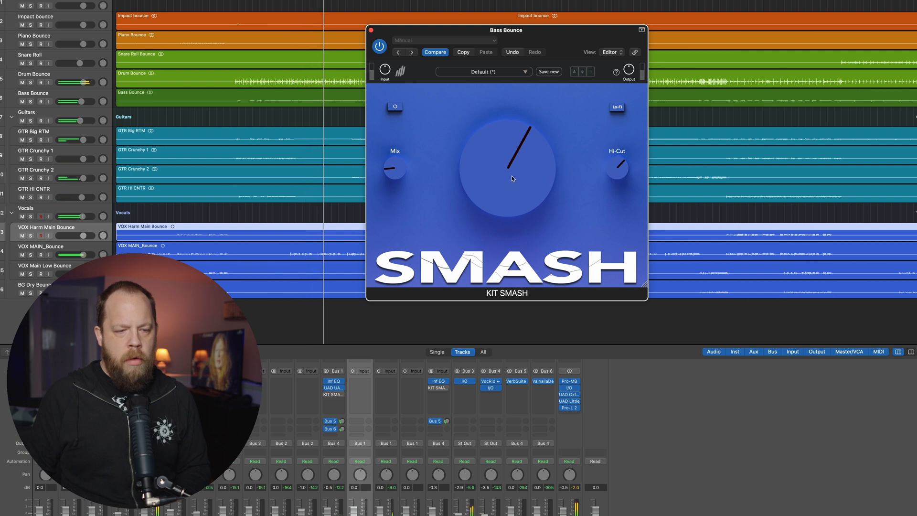
# - Compare the bass in the full mix with KIT SMASH repeatedly bypassed and active during playback
pyautogui.click(398, 108)
pyautogui.click(395, 109)
pyautogui.click(395, 109)
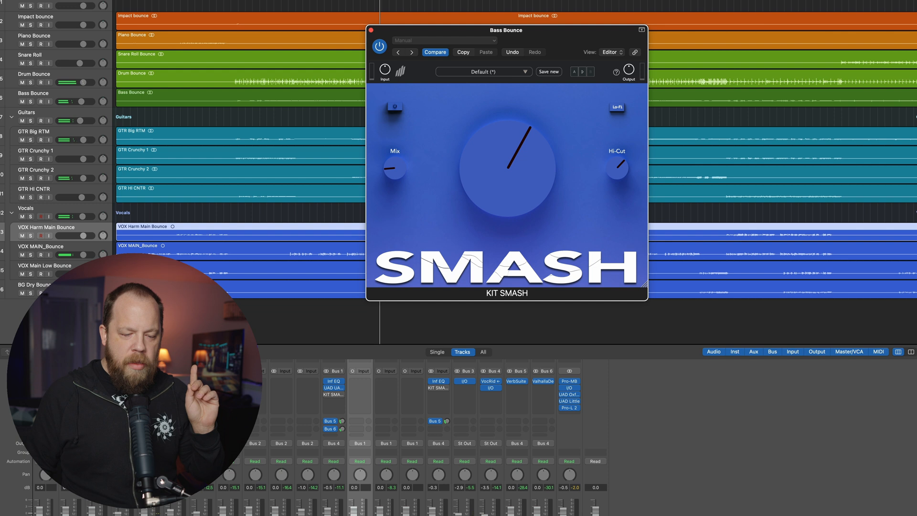
pyautogui.click(739, 480)
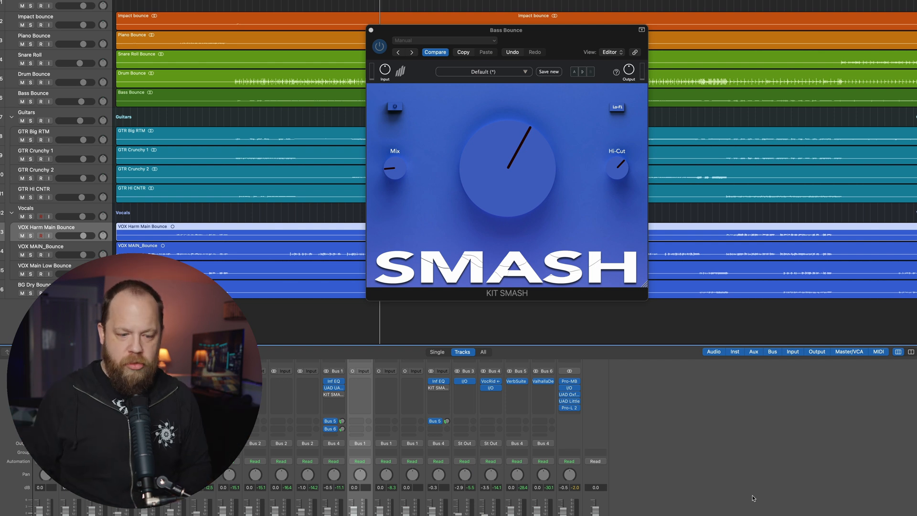
pyautogui.press('space')
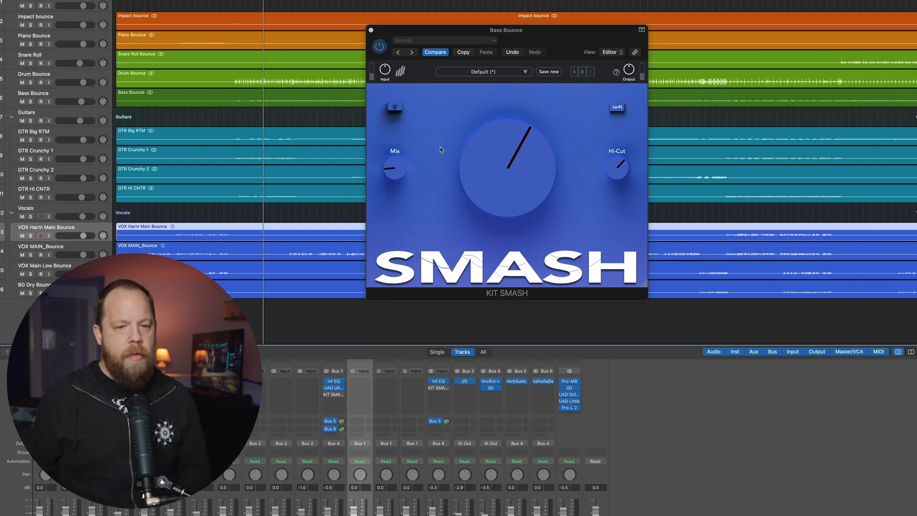
pyautogui.click(399, 109)
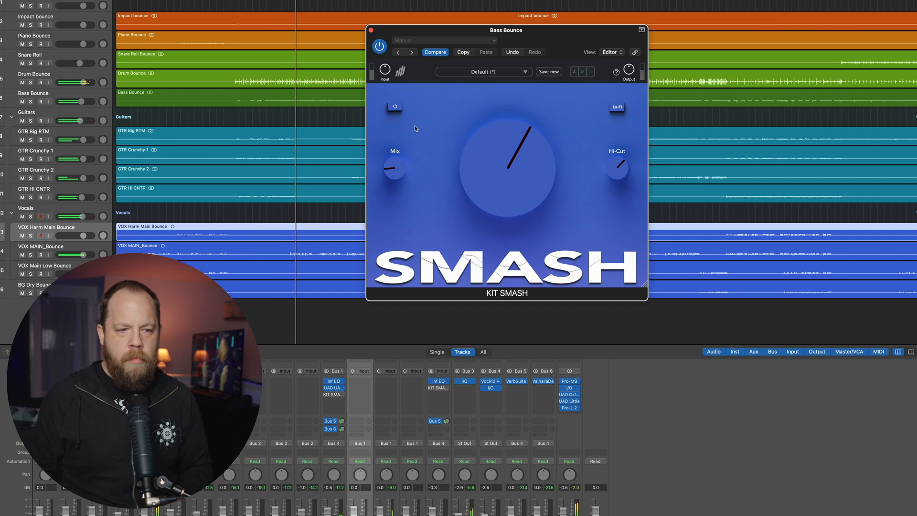
pyautogui.click(399, 111)
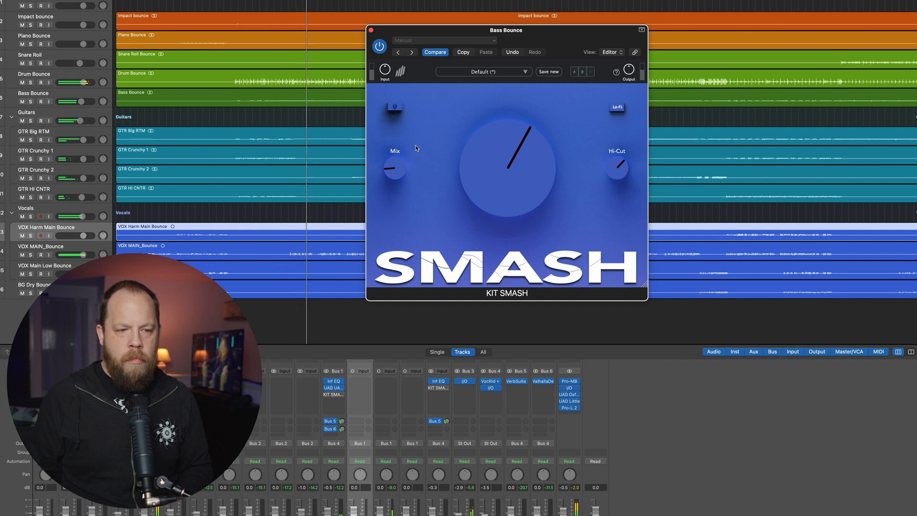
pyautogui.click(396, 108)
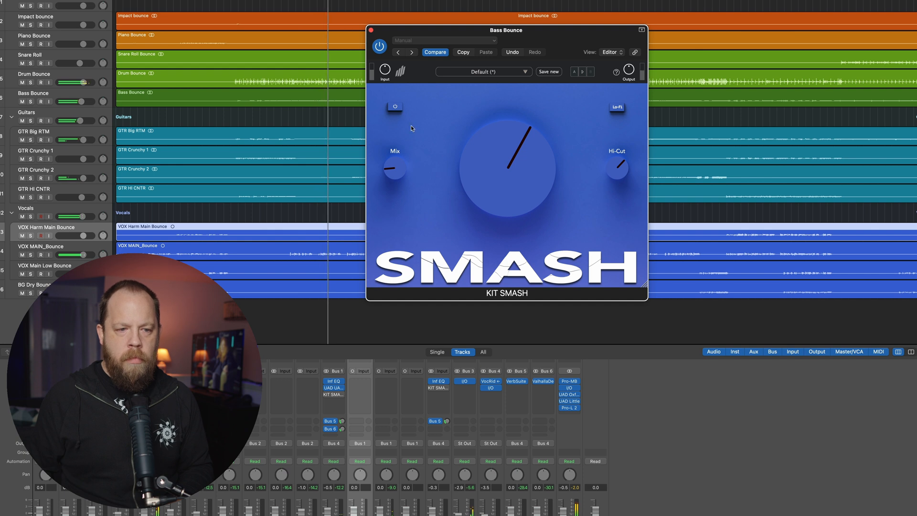
pyautogui.click(399, 110)
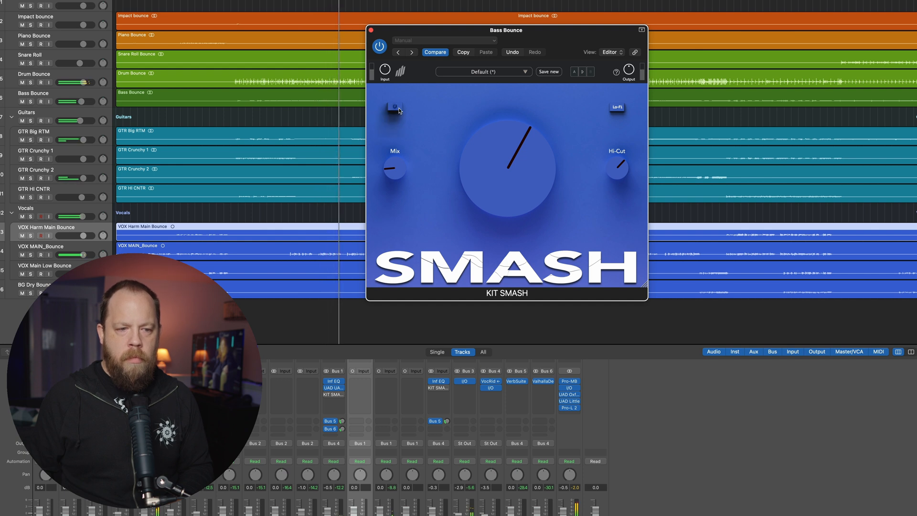
pyautogui.click(399, 110)
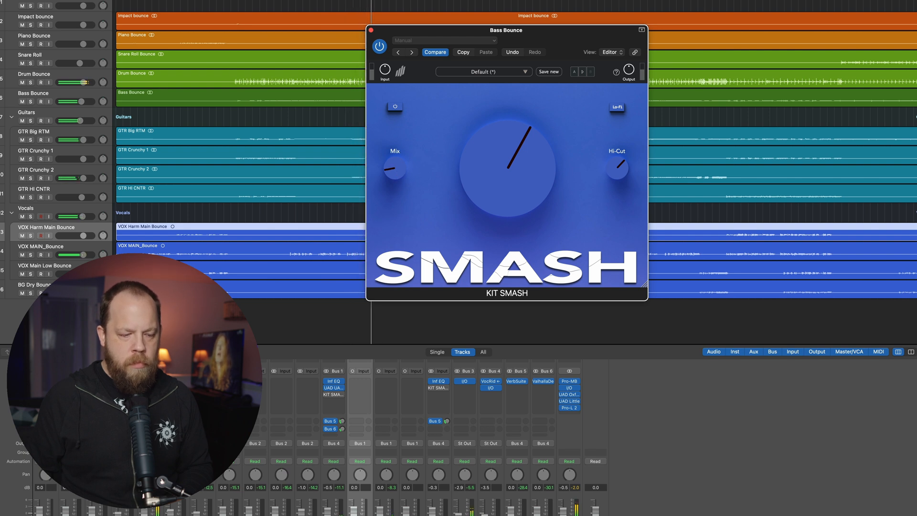
# - Trim the Bass Bounce channel's fader and close its KIT SMASH window with the effect left active
pyautogui.moveTo(170, 512); pyautogui.dragTo(171, 511)
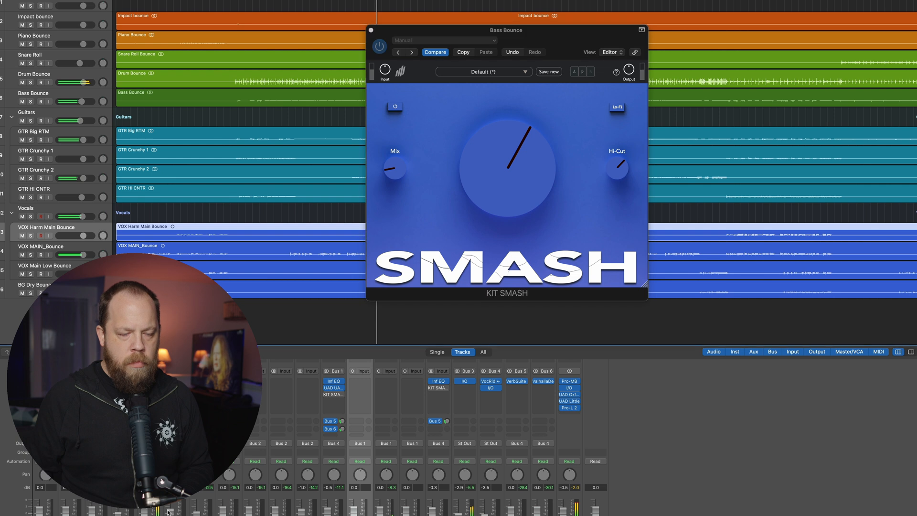
pyautogui.click(395, 108)
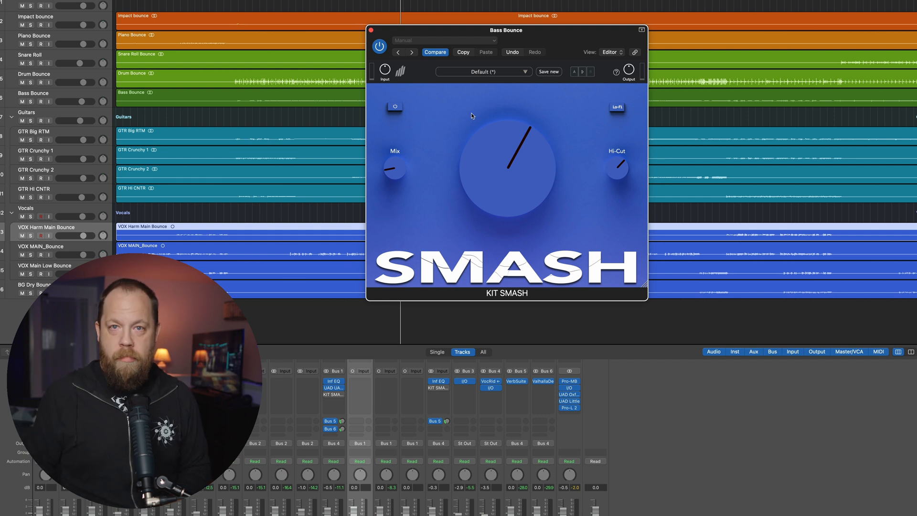
pyautogui.click(371, 31)
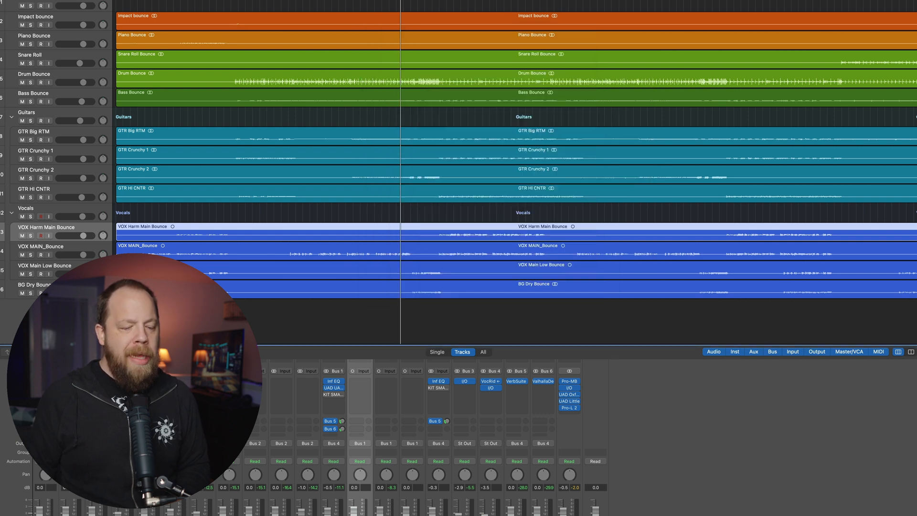
# - Solo the Vocals stack, enable and open its KIT SMASH plugin, and play the vocals from near the song's start
pyautogui.press('Up')
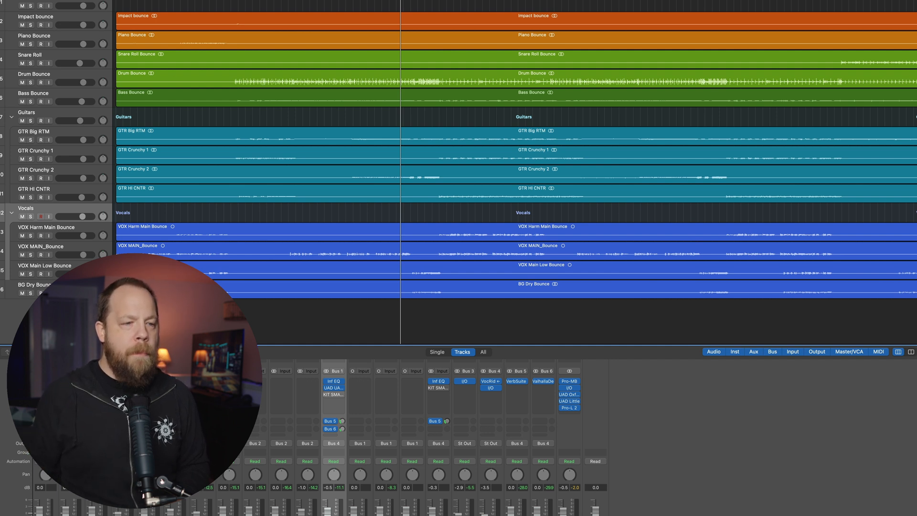
pyautogui.click(123, 2)
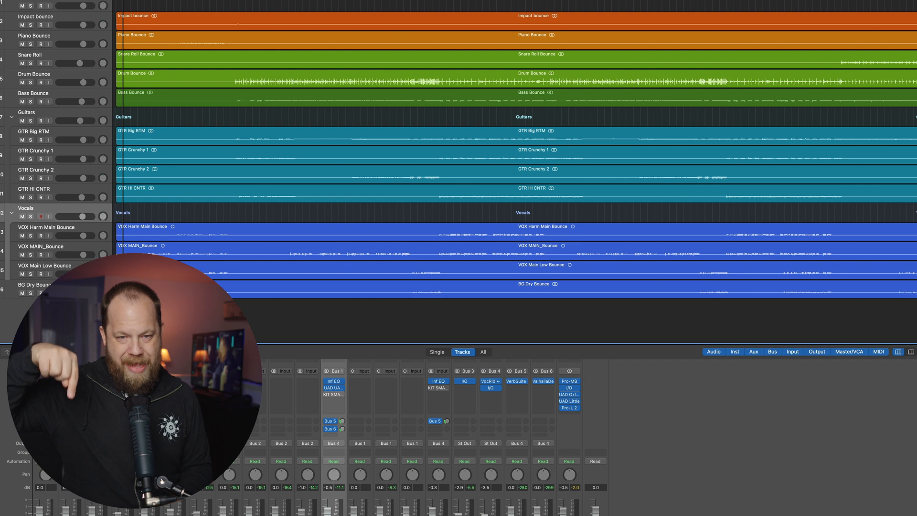
pyautogui.press('s')
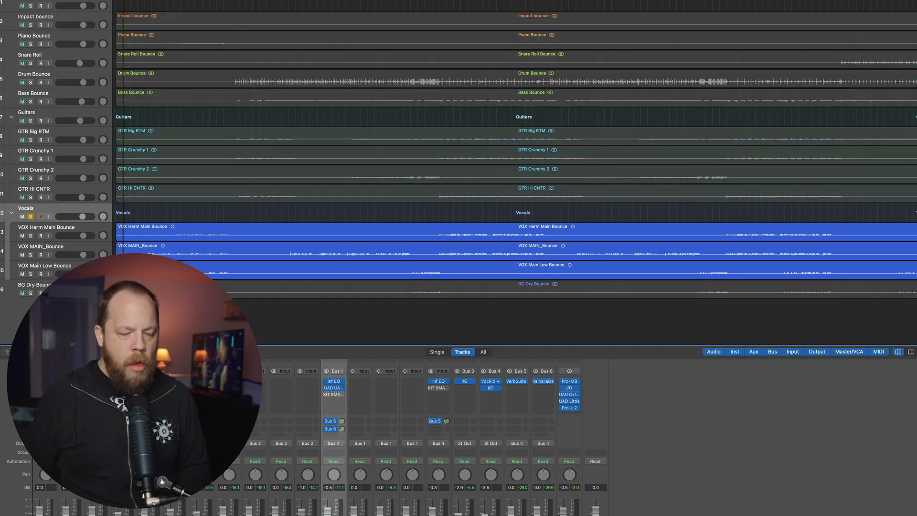
pyautogui.click(334, 394)
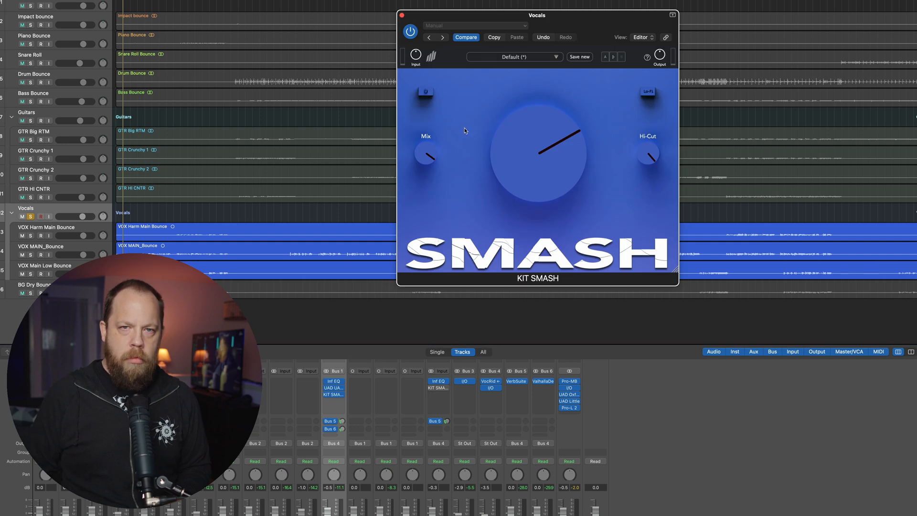
pyautogui.press('space')
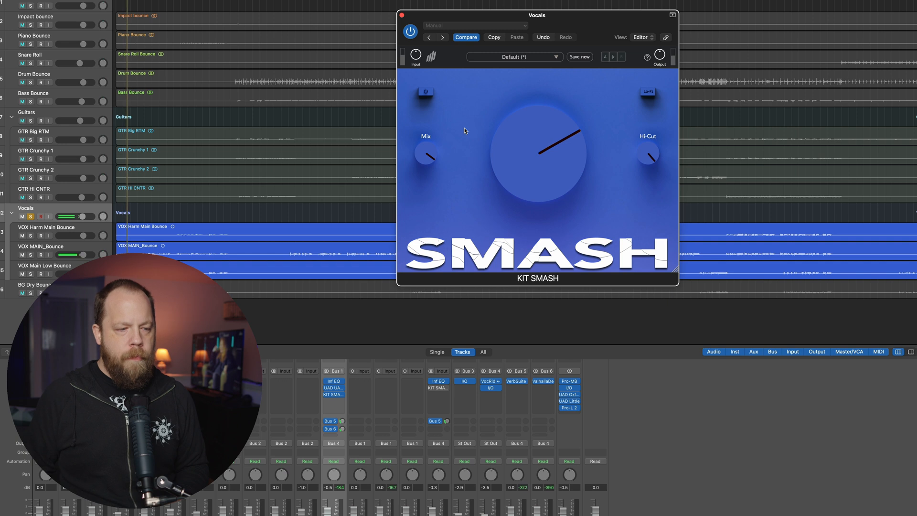
pyautogui.click(653, 513)
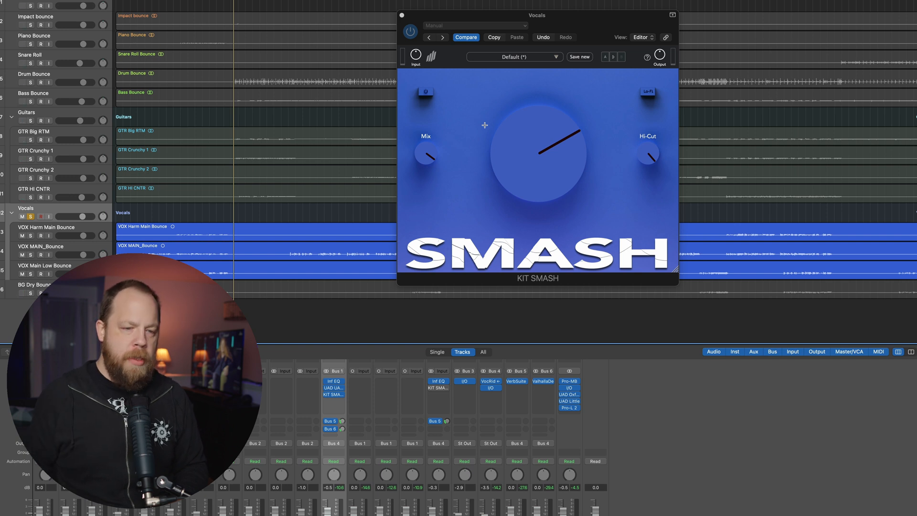
# - Raise the vocals' KIT SMASH Mix slightly, drop the main amount to its minimum, and bring it back up past halfway during playback
pyautogui.click(434, 154)
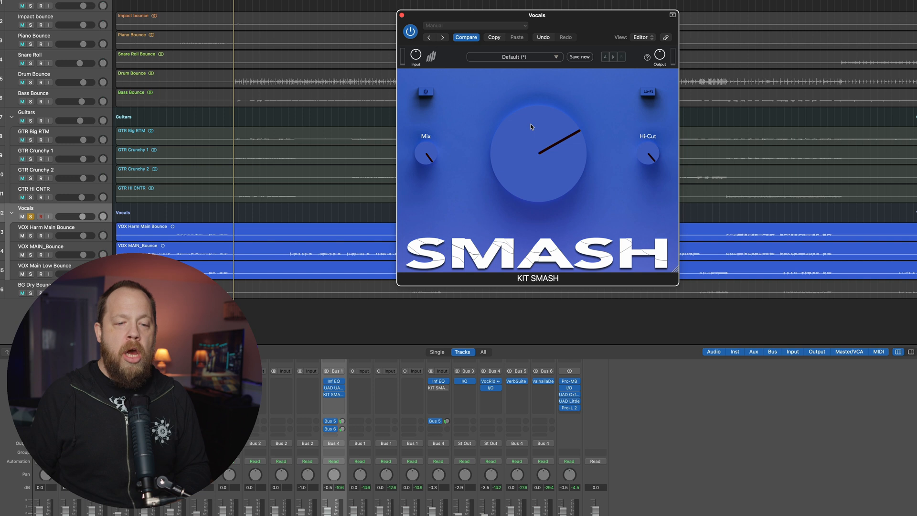
pyautogui.moveTo(532, 127); pyautogui.dragTo(510, 197)
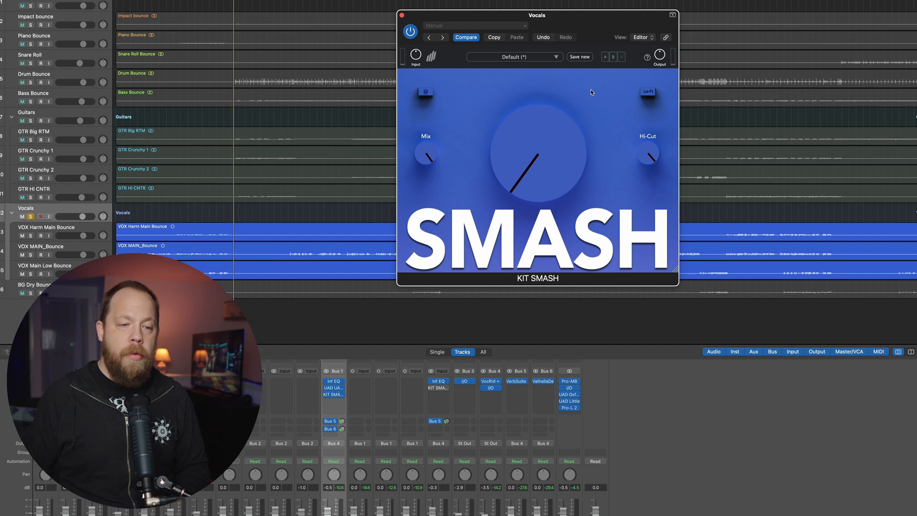
pyautogui.press('space')
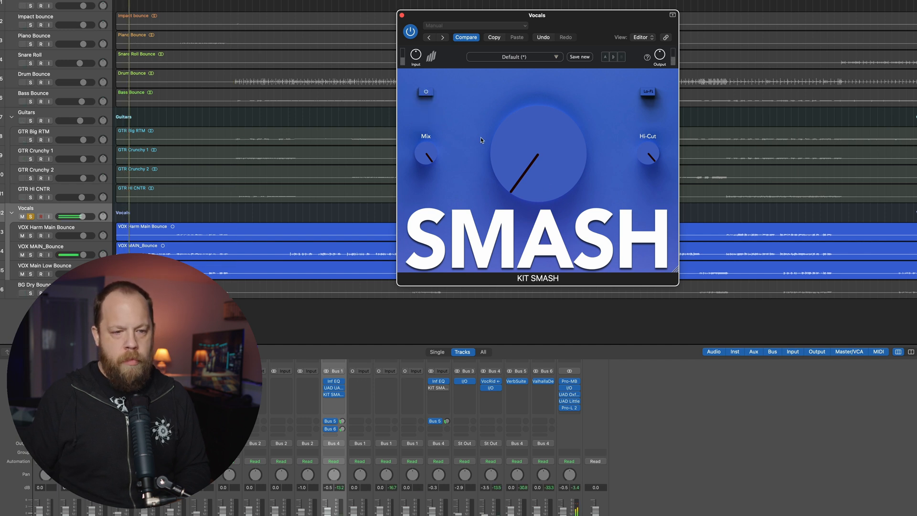
pyautogui.moveTo(504, 159); pyautogui.dragTo(537, 119)
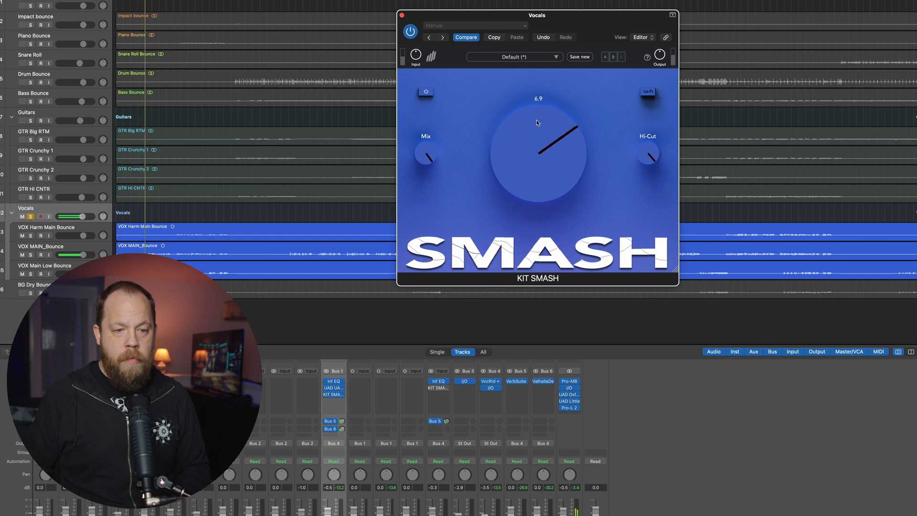
# - Compare the vocals with KIT SMASH bypassed and active, leave it active and set the main amount to 10.0
pyautogui.click(427, 93)
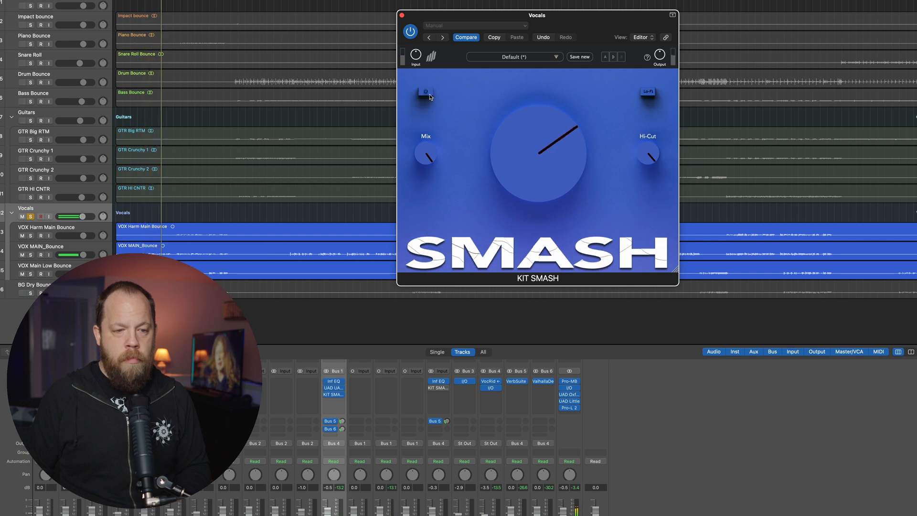
pyautogui.click(429, 95)
pyautogui.click(427, 94)
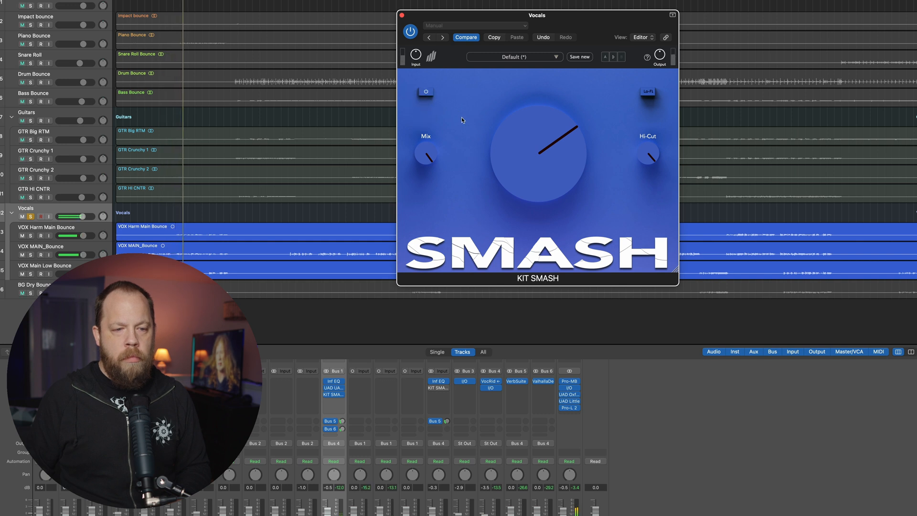
pyautogui.moveTo(515, 127); pyautogui.dragTo(514, 85)
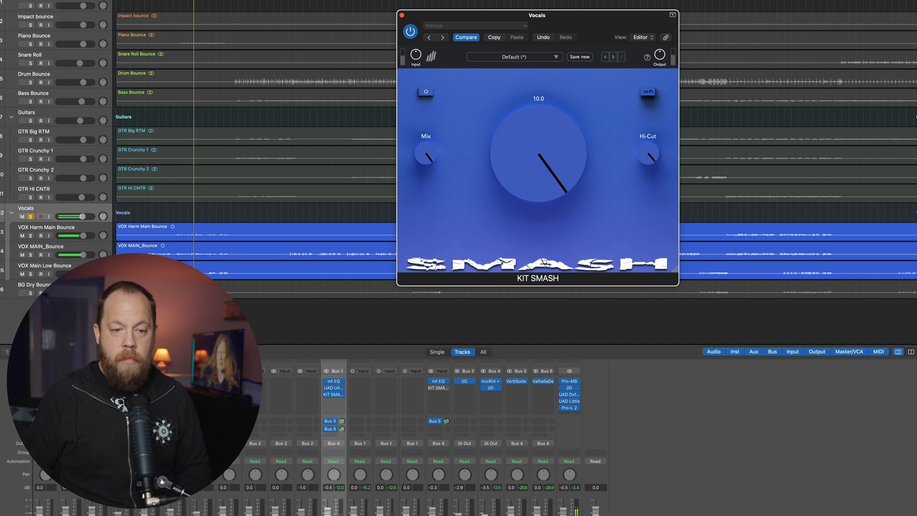
# - Lower the vocals' KIT SMASH main amount to below halfway, unsolo the Vocals stack and play the full mix from near the song's start
pyautogui.moveTo(504, 90); pyautogui.dragTo(509, 133)
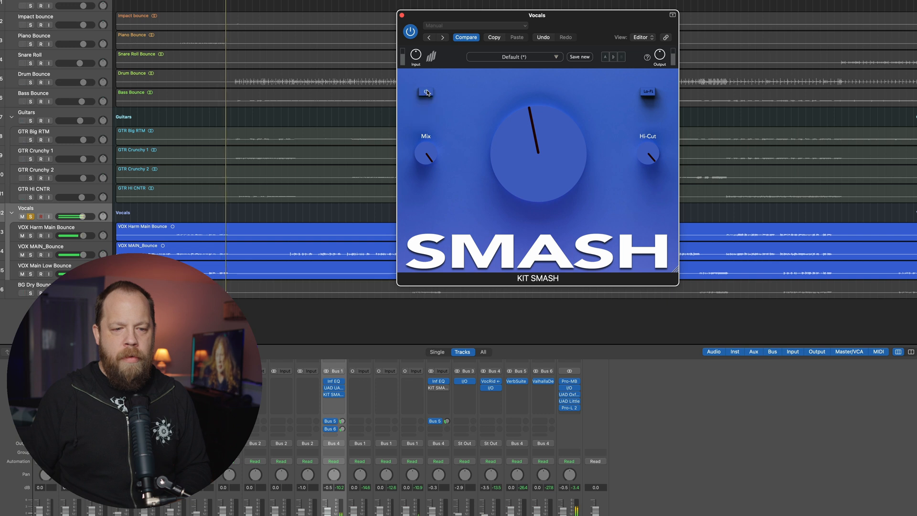
pyautogui.moveTo(522, 140); pyautogui.dragTo(522, 145)
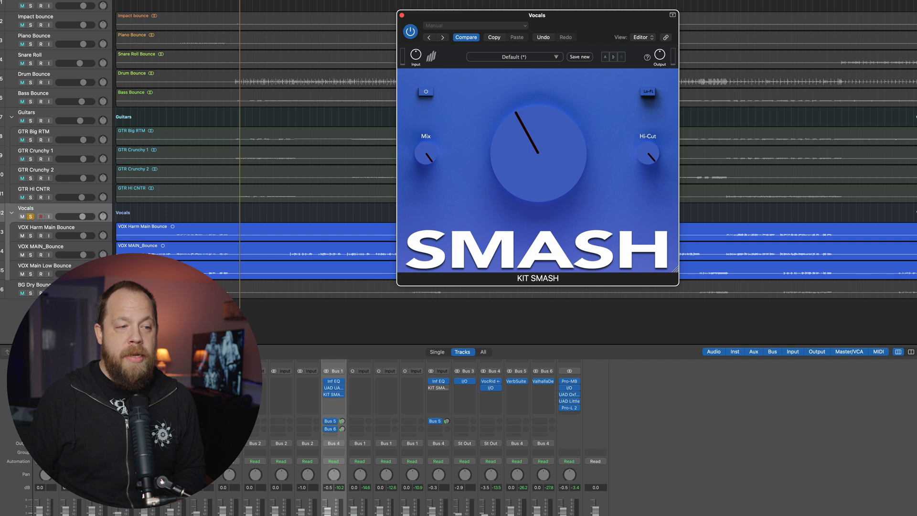
pyautogui.press('s')
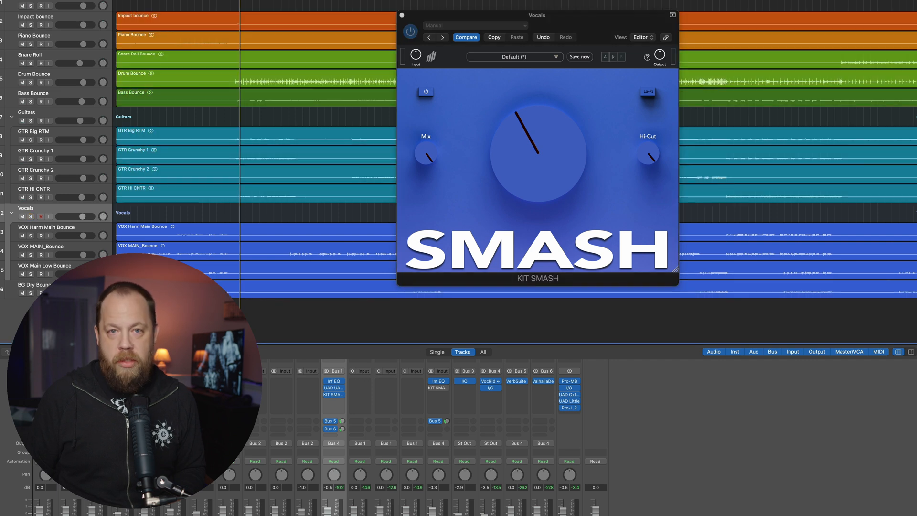
pyautogui.press('space')
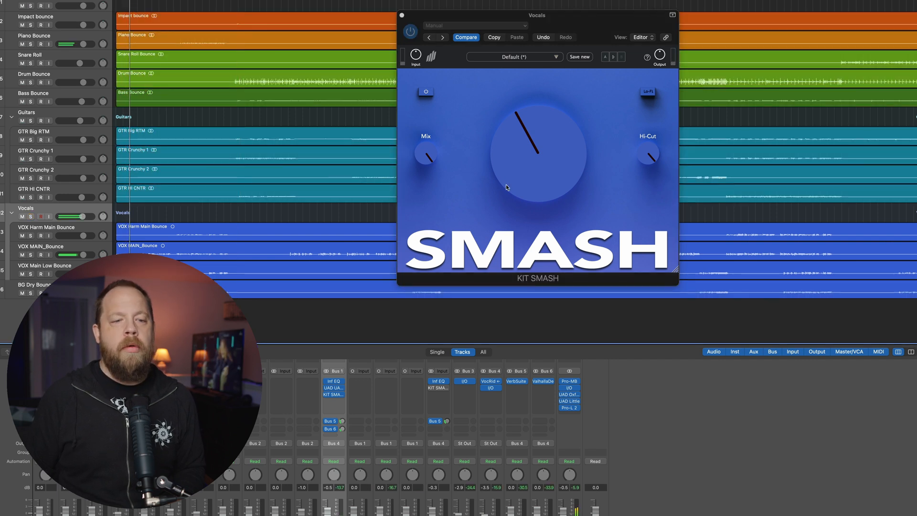
# - Set the vocals' KIT SMASH Mix just above halfway and the main amount just below halfway, and compare bypassed and active in the full mix
pyautogui.moveTo(543, 167)
pyautogui.mouseDown()
pyautogui.moveTo(548, 127)
pyautogui.moveTo(546, 154)
pyautogui.mouseUp()
pyautogui.moveTo(425, 158); pyautogui.dragTo(419, 190)
pyautogui.moveTo(537, 143)
pyautogui.mouseDown()
pyautogui.moveTo(535, 153)
pyautogui.moveTo(534, 143)
pyautogui.mouseUp()
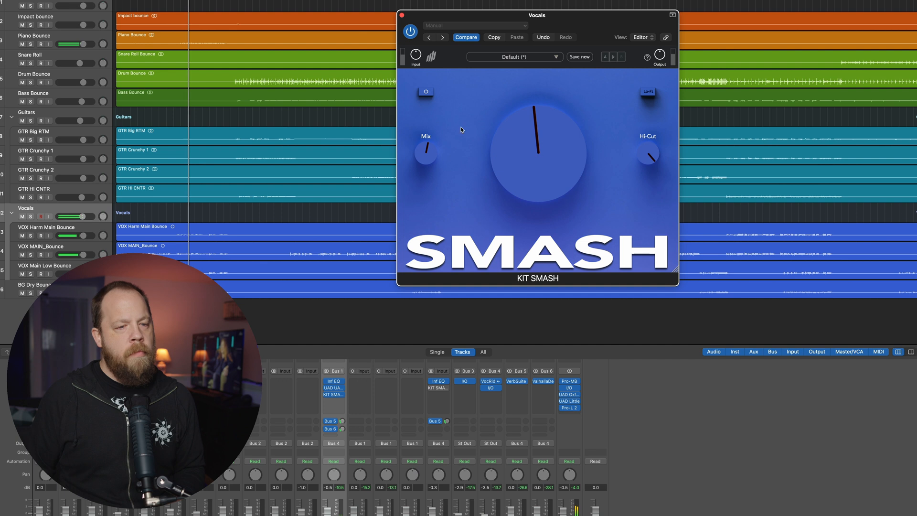
pyautogui.click(425, 92)
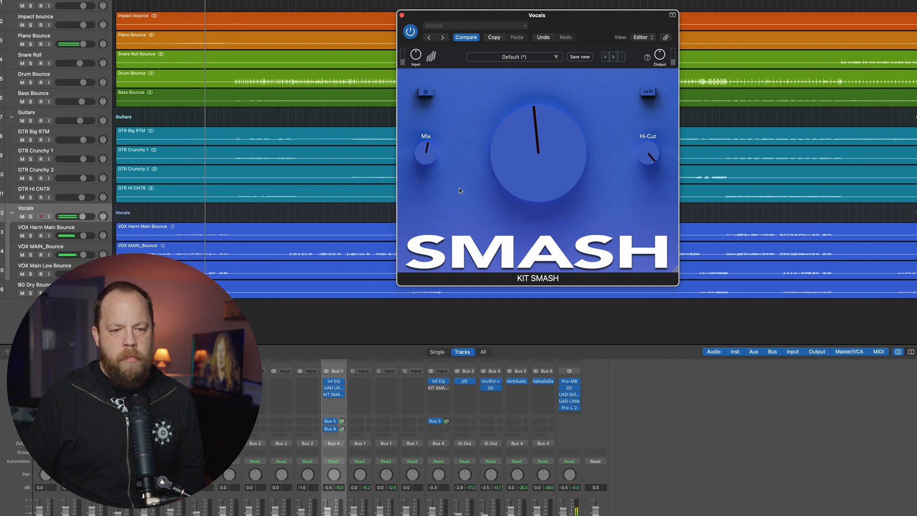
pyautogui.click(430, 93)
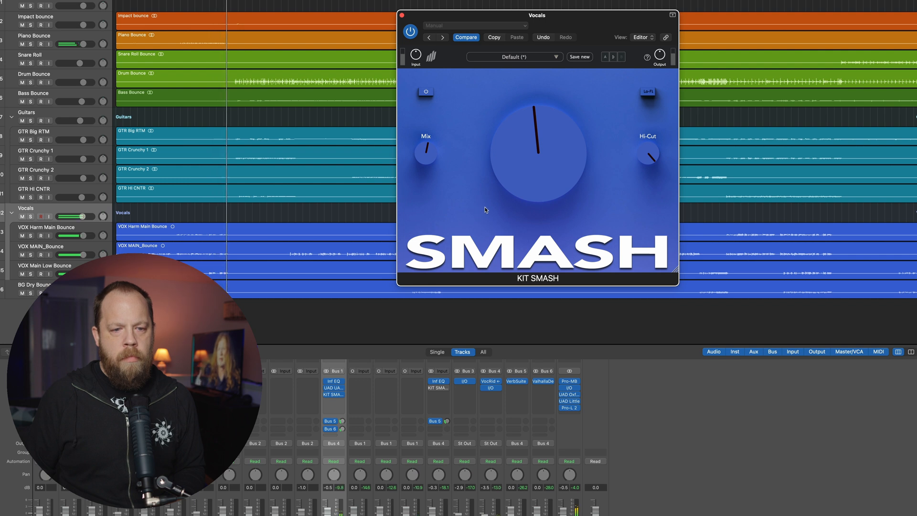
# - Lower the vocals' main amount slightly, continue playback from a later section and set the KIT SMASH Mix to halfway
pyautogui.moveTo(529, 171); pyautogui.dragTo(529, 176)
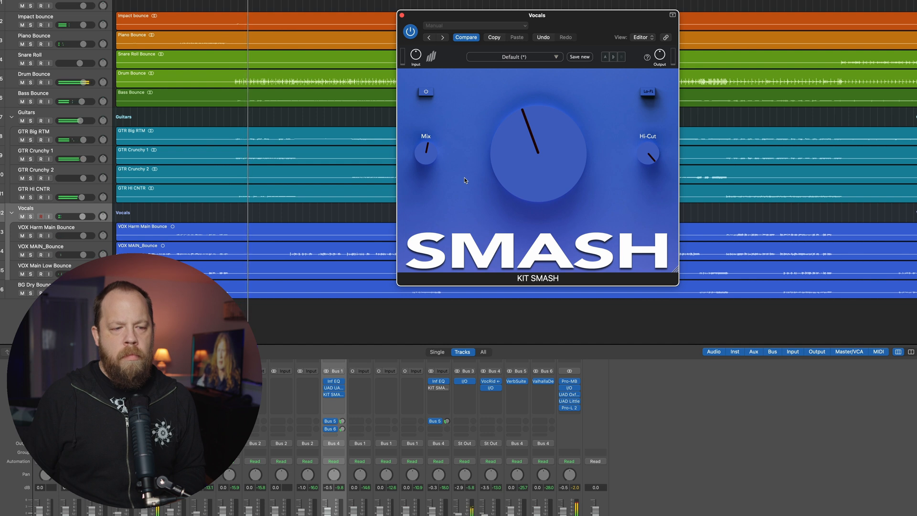
pyautogui.click(280, 1)
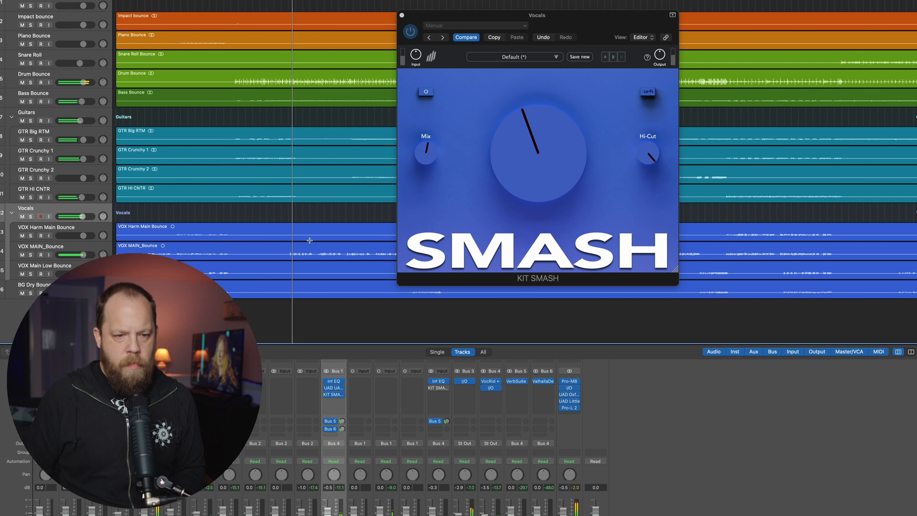
pyautogui.moveTo(502, 172)
pyautogui.mouseDown()
pyautogui.moveTo(499, 119)
pyautogui.moveTo(492, 162)
pyautogui.mouseUp()
pyautogui.moveTo(428, 159); pyautogui.dragTo(428, 157)
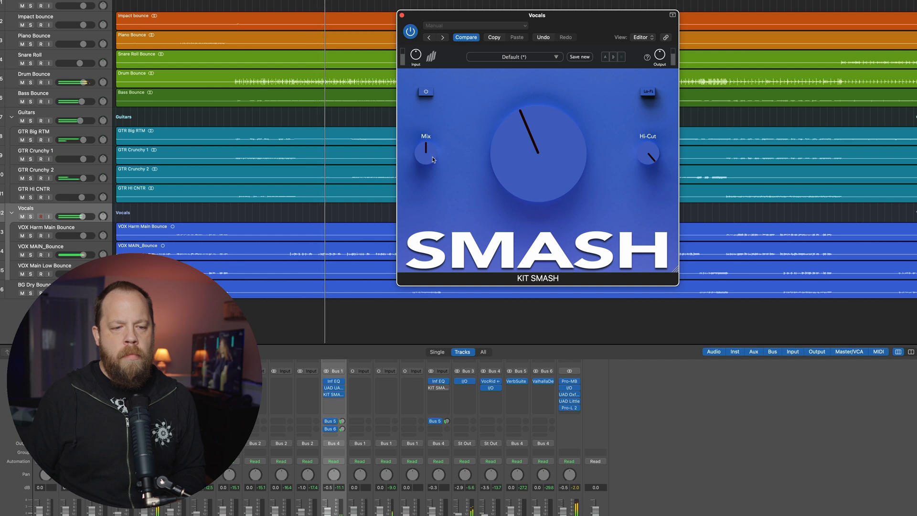
# - Fine-tune the vocals' main amount to just below halfway, check the bypassed sound and close the plugin window with the effect active
pyautogui.moveTo(509, 156); pyautogui.dragTo(508, 154)
pyautogui.click(425, 92)
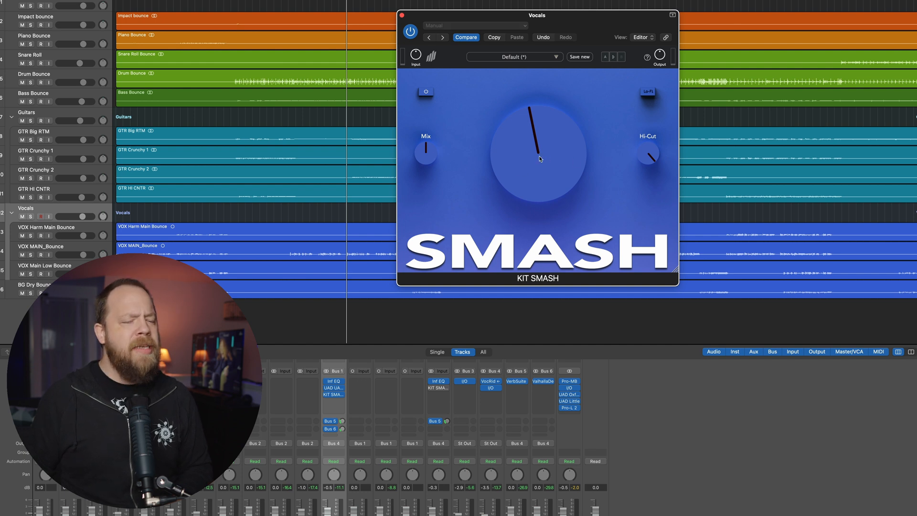
pyautogui.moveTo(538, 157); pyautogui.dragTo(537, 158)
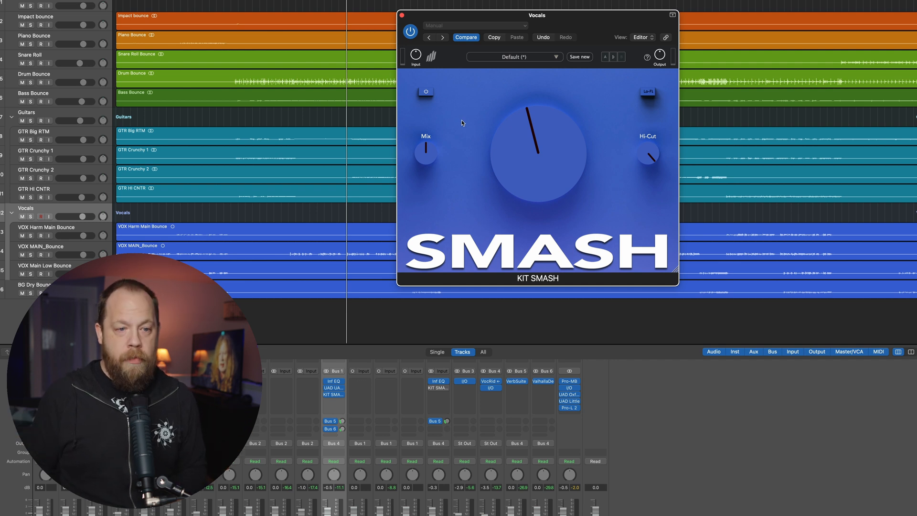
pyautogui.click(402, 15)
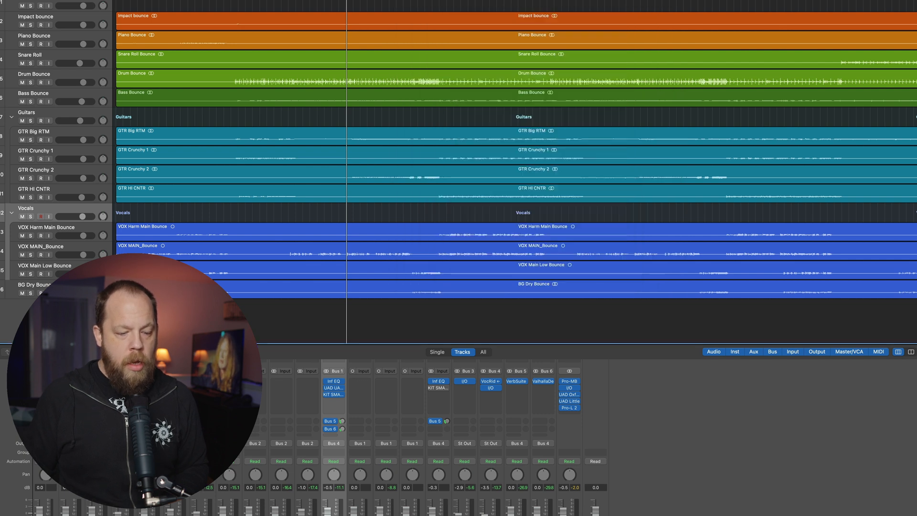
# - Solo the BG Dry Bounce track, audition it and open its KIT SMASH plugin in the middle of the screen
pyautogui.click(30, 293)
pyautogui.press('space')
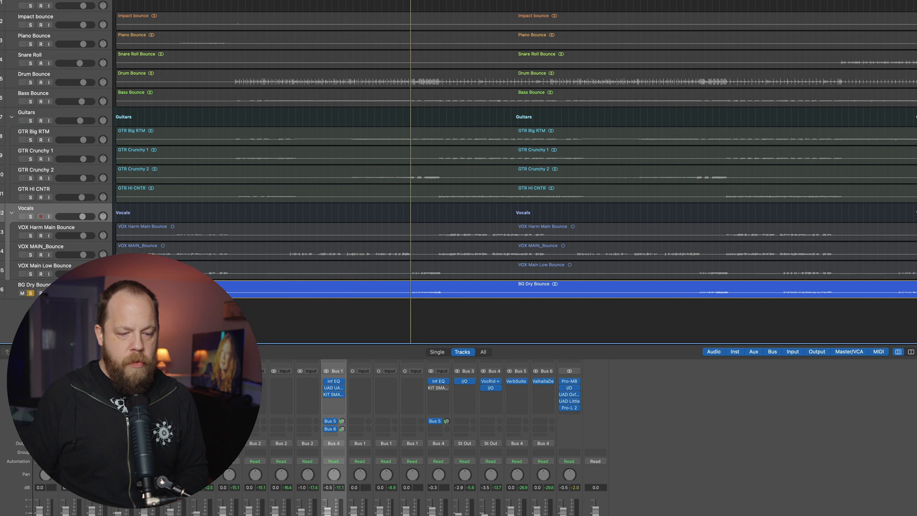
pyautogui.click(438, 387)
pyautogui.moveTo(392, 20); pyautogui.dragTo(527, 98)
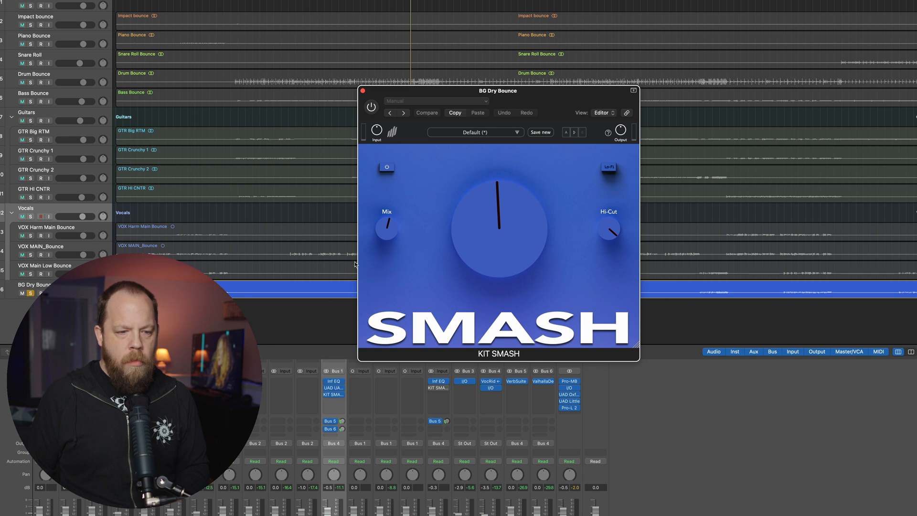
# - Set the BG Dry Bounce KIT SMASH Mix to 50%, enable the plugin and bypass its effect to hear the dry backing vocals
pyautogui.moveTo(381, 231); pyautogui.dragTo(381, 233)
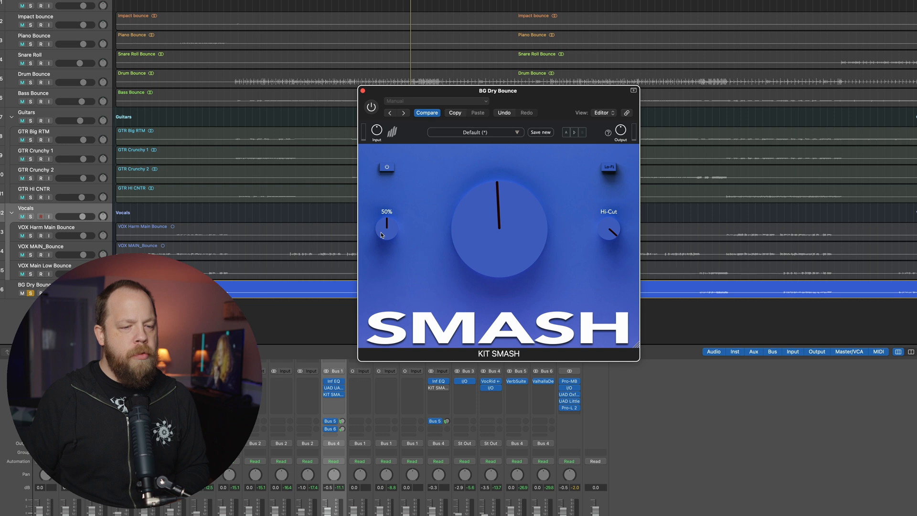
pyautogui.click(371, 109)
pyautogui.click(386, 167)
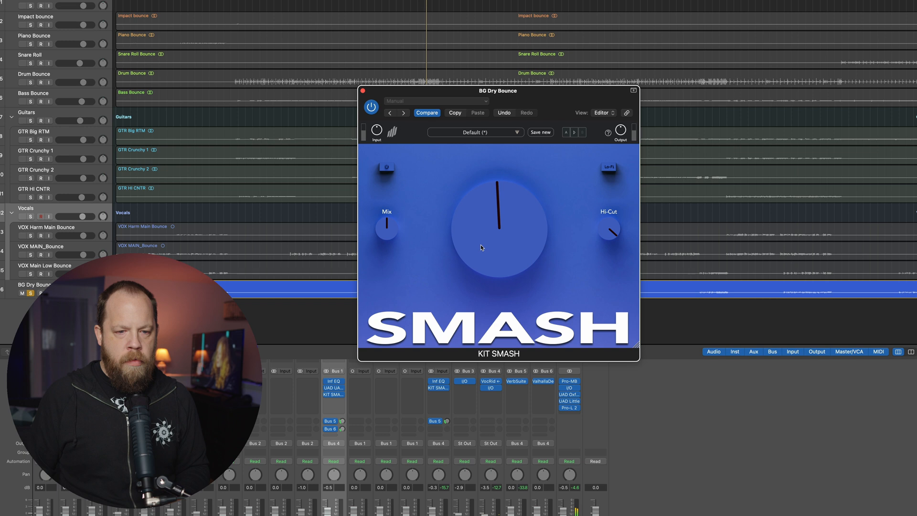
# - Audition lower main amounts on the backing vocals down to the minimum, and settle just below halfway with the effect active
pyautogui.moveTo(479, 245)
pyautogui.mouseDown()
pyautogui.moveTo(480, 231)
pyautogui.moveTo(476, 246)
pyautogui.mouseUp()
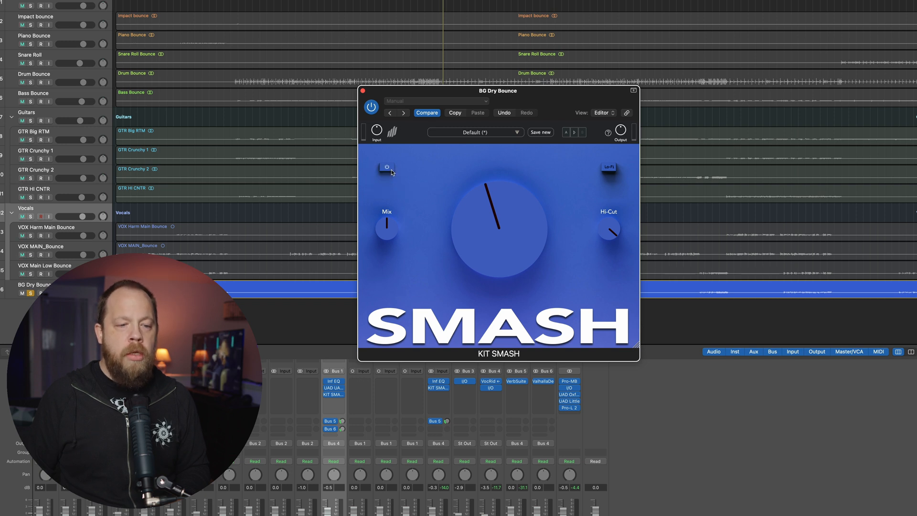
pyautogui.moveTo(493, 224); pyautogui.dragTo(472, 306)
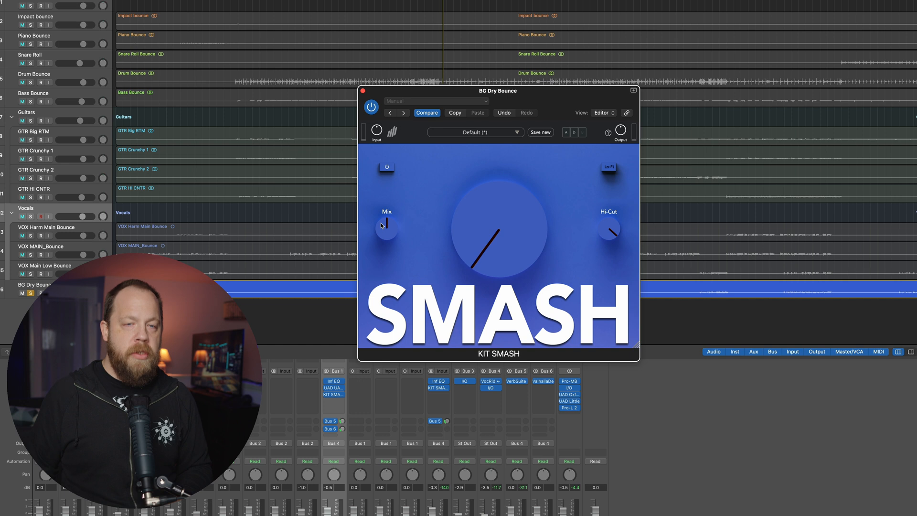
pyautogui.moveTo(500, 233); pyautogui.dragTo(501, 214)
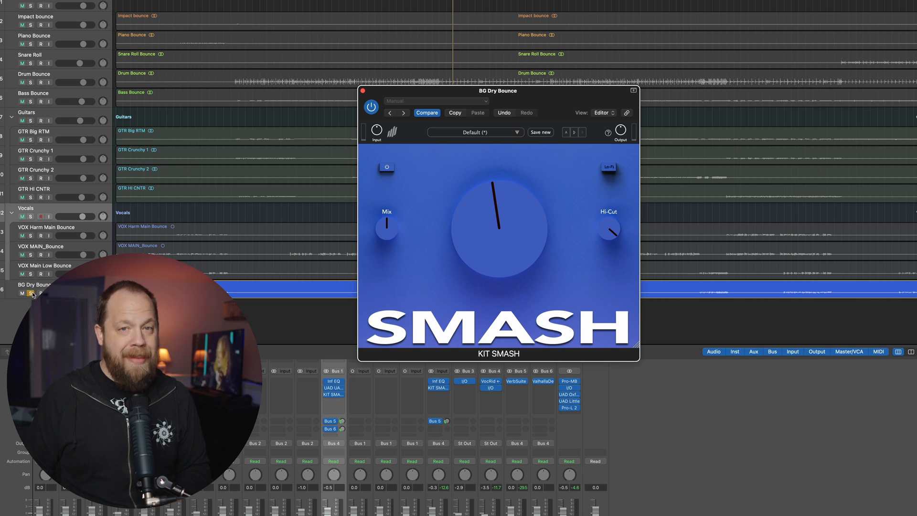
# - Unsolo BG Dry Bounce to hear the full mix and close its KIT SMASH window
pyautogui.click(31, 293)
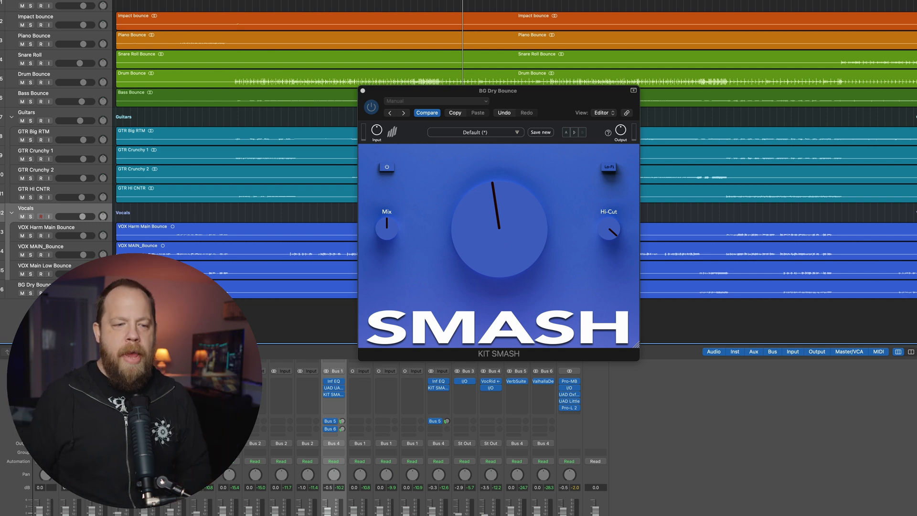
pyautogui.click(363, 91)
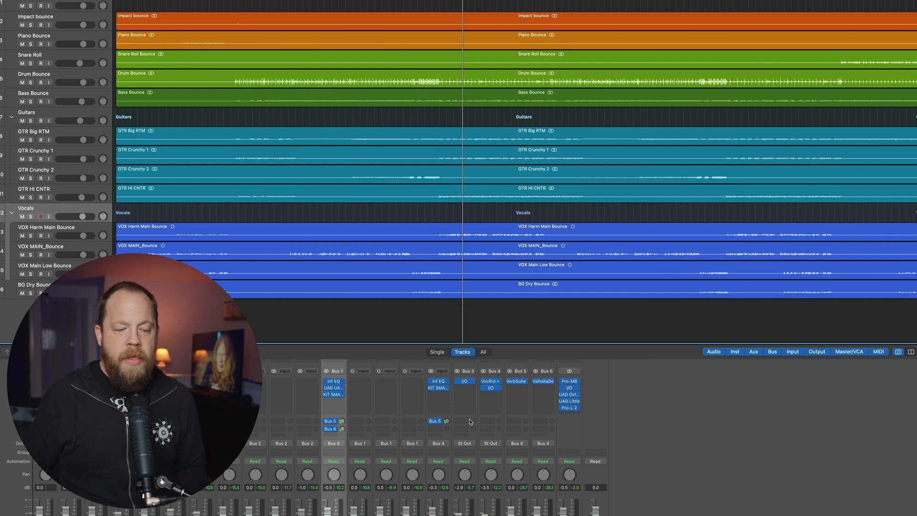
# - Insert KIT SMASH on the Inst Bus below its existing plugin and move the plugin window to the middle of the screen
pyautogui.click(464, 389)
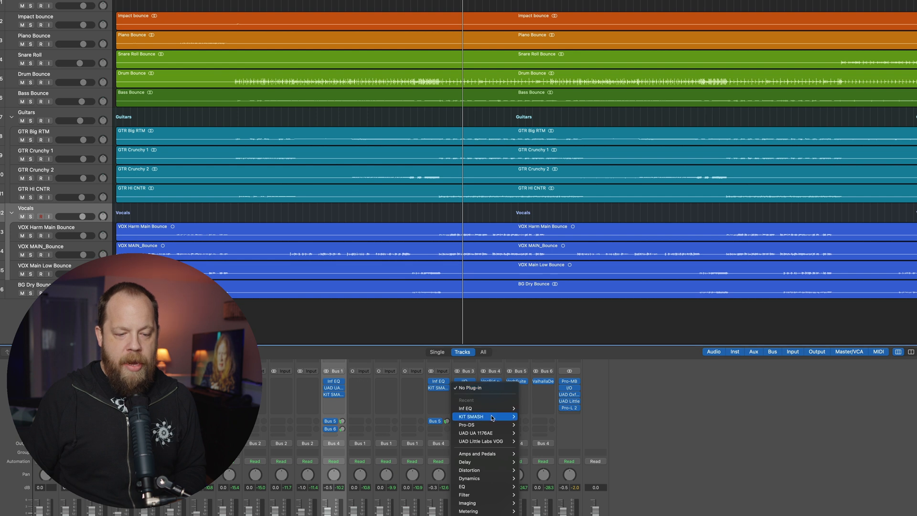
pyautogui.click(524, 418)
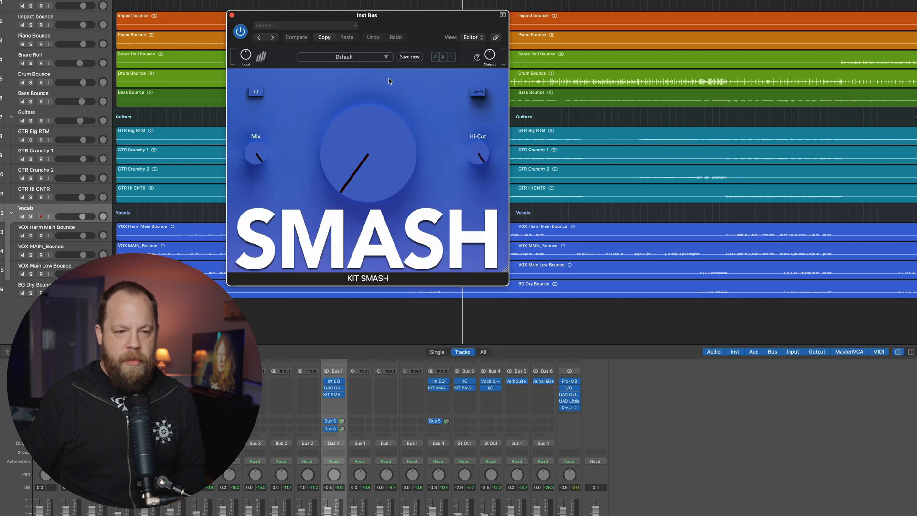
pyautogui.moveTo(419, 31); pyautogui.dragTo(557, 100)
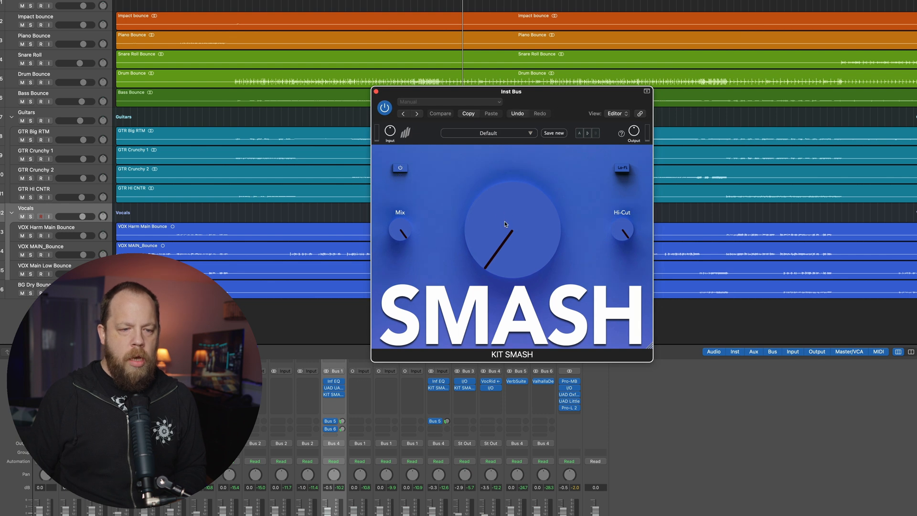
# - Set the Inst Bus KIT SMASH Mix to 0% and the main amount just above its minimum
pyautogui.moveTo(413, 222); pyautogui.dragTo(387, 272)
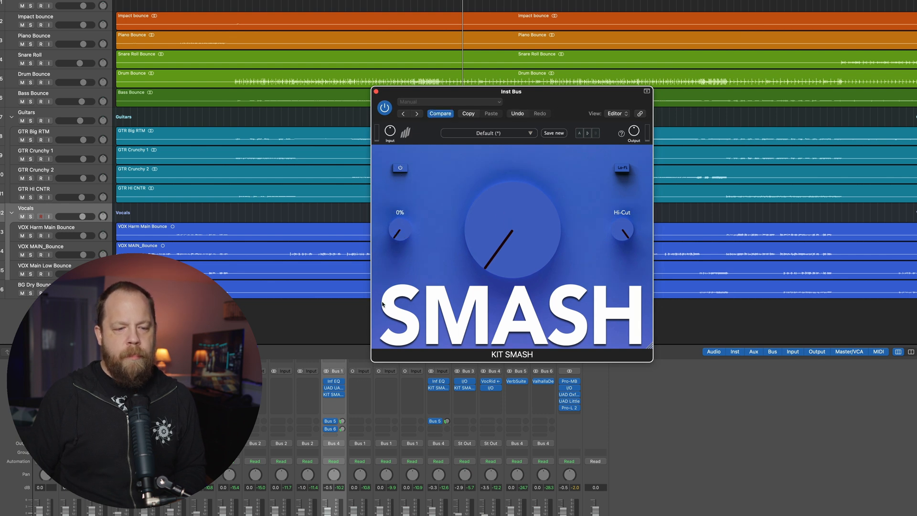
pyautogui.moveTo(518, 252)
pyautogui.mouseDown()
pyautogui.moveTo(519, 224)
pyautogui.moveTo(518, 243)
pyautogui.mouseUp()
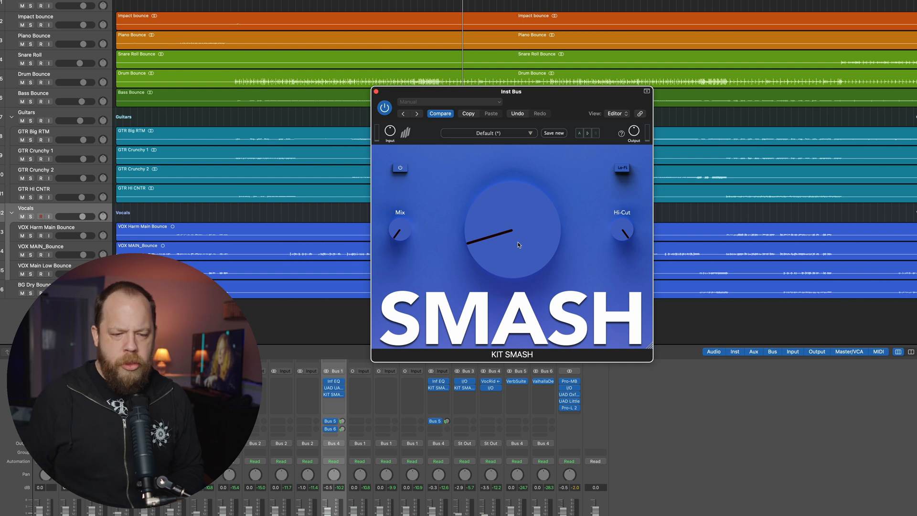
pyautogui.moveTo(513, 239); pyautogui.dragTo(513, 247)
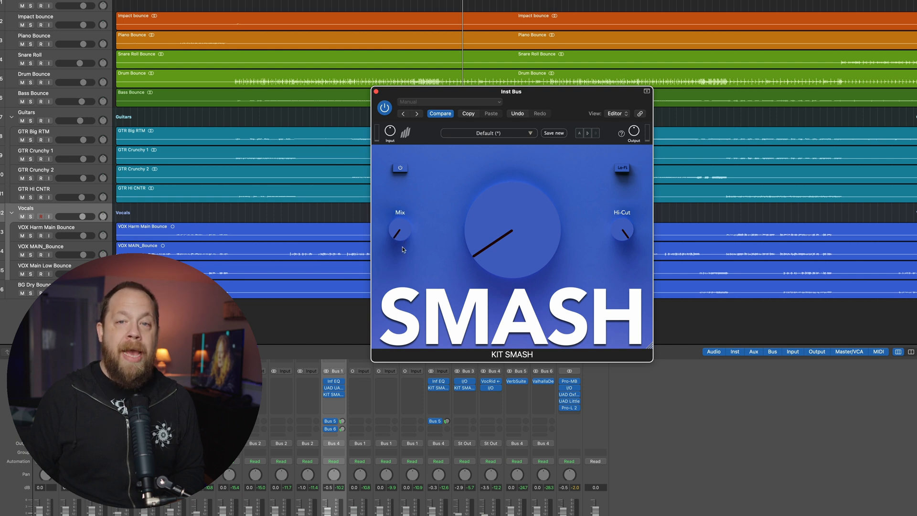
# - Raise the Inst Bus Mix to about 17% and the main amount slightly during full-mix playback, comparing the effect bypassed and active
pyautogui.moveTo(402, 247); pyautogui.dragTo(405, 225)
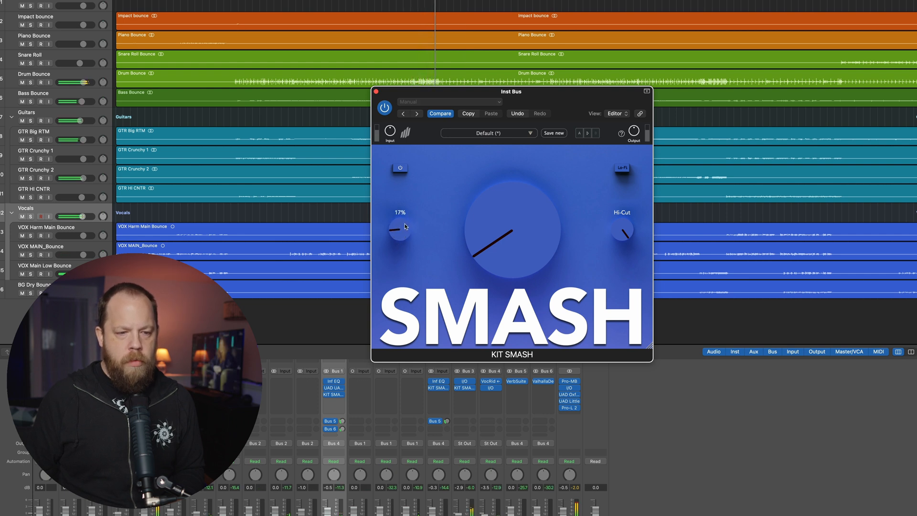
pyautogui.moveTo(515, 224); pyautogui.dragTo(497, 232)
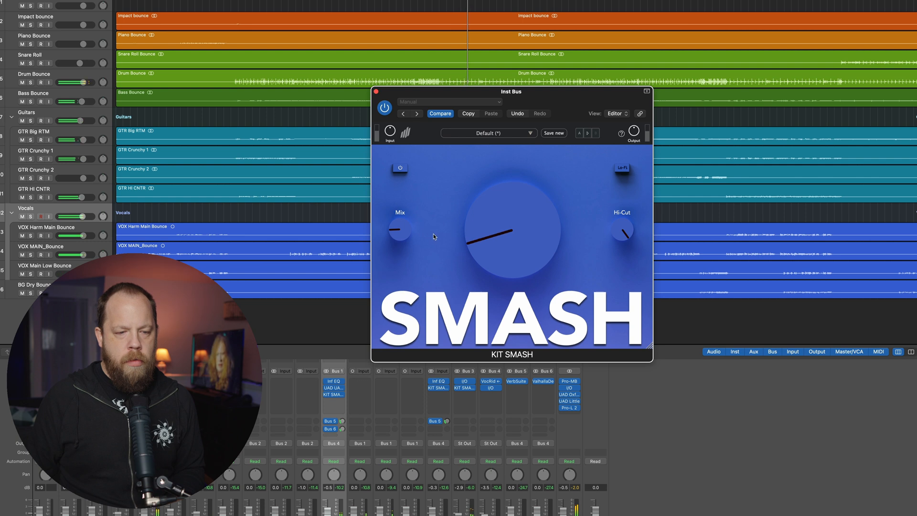
pyautogui.click(401, 171)
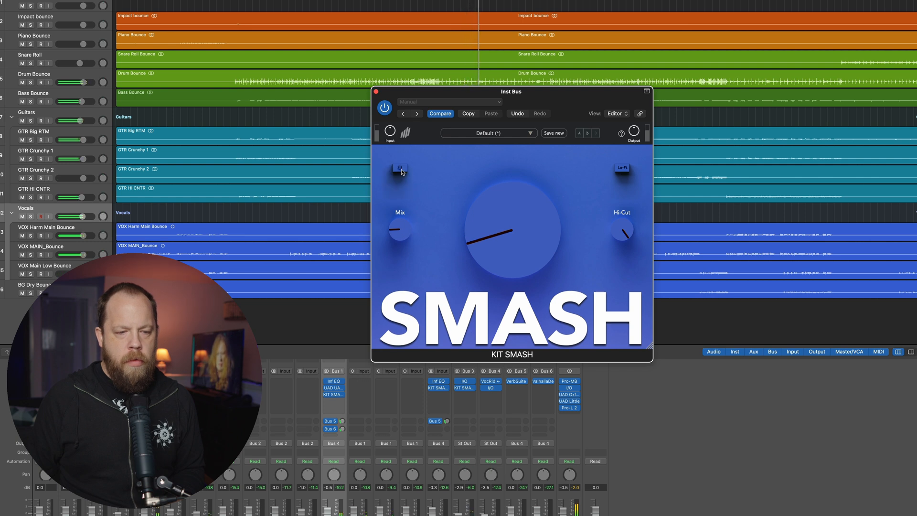
pyautogui.click(401, 170)
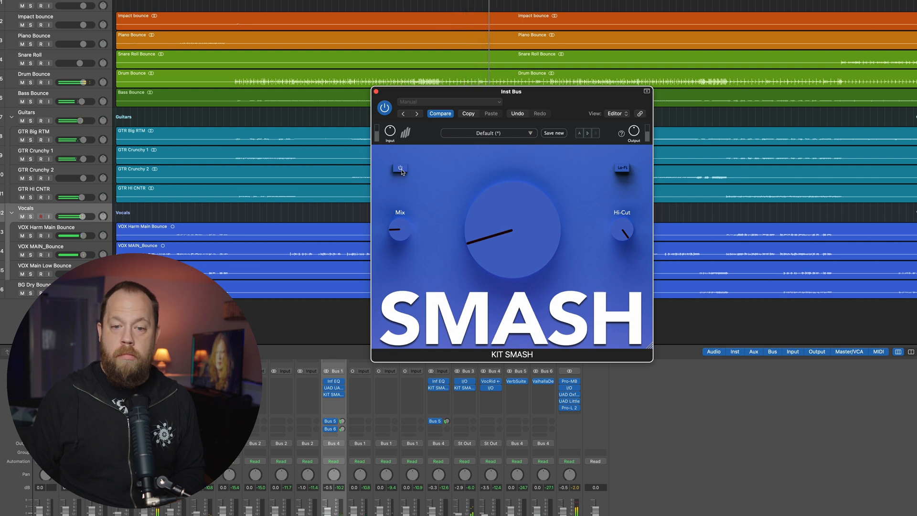
pyautogui.click(401, 170)
pyautogui.click(401, 170)
# - Try the Inst Bus Mix at 22%, settle on 15%, recheck the bypass and set the main amount to 1.7
pyautogui.moveTo(400, 229)
pyautogui.mouseDown()
pyautogui.moveTo(406, 179)
pyautogui.moveTo(402, 224)
pyautogui.mouseUp()
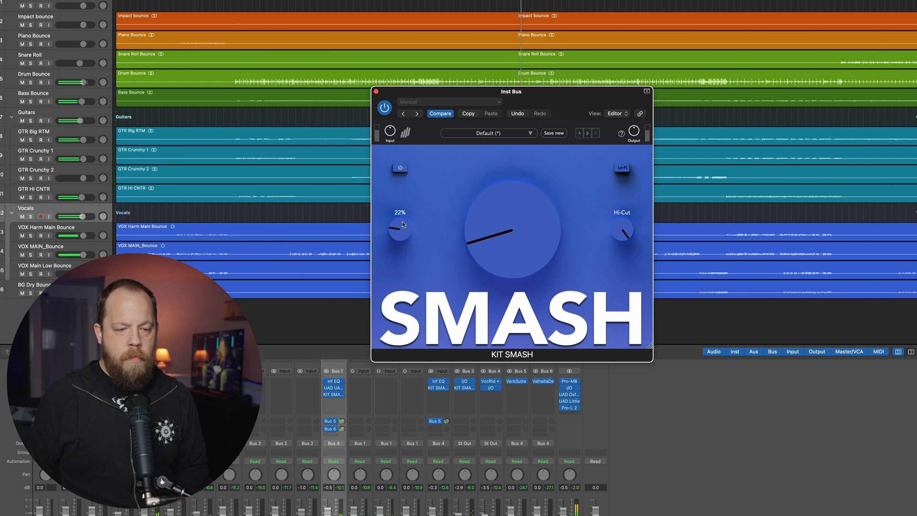
pyautogui.moveTo(401, 224); pyautogui.dragTo(401, 232)
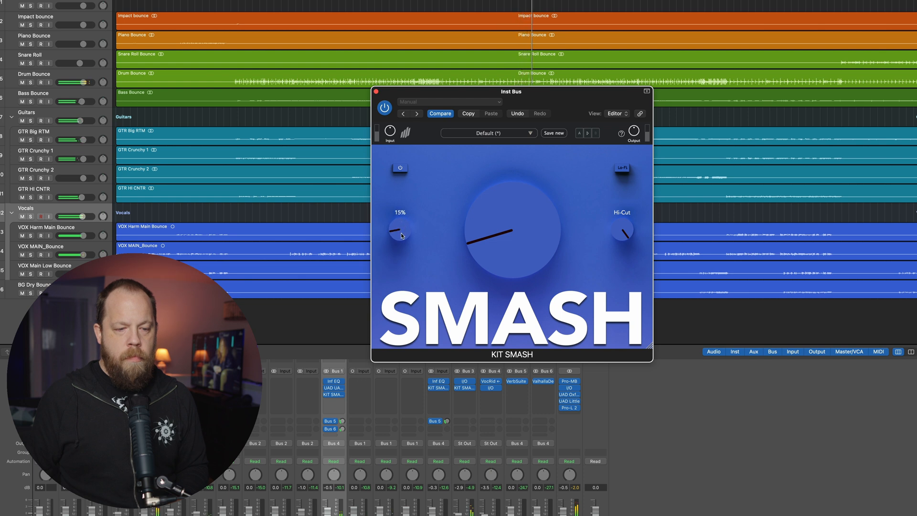
pyautogui.click(402, 171)
pyautogui.moveTo(500, 225); pyautogui.dragTo(500, 222)
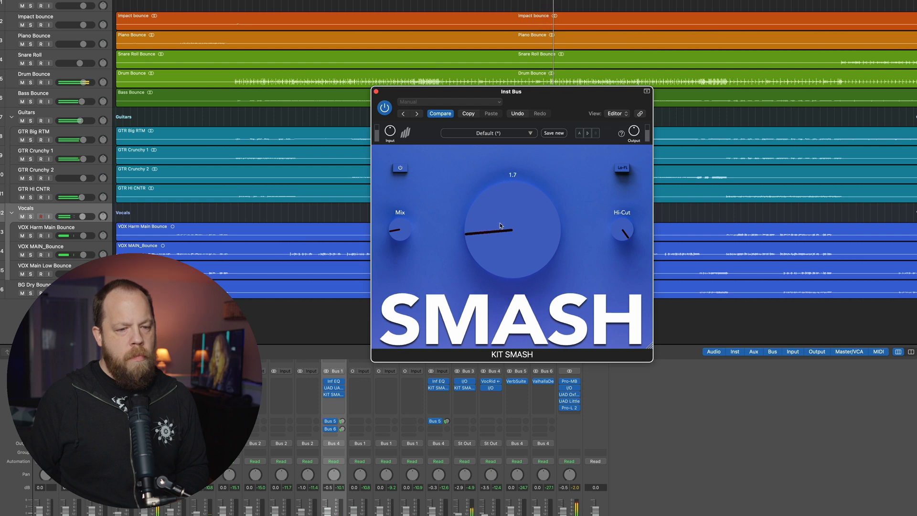
# - Lower the Inst Bus main amount slightly during full-mix playback and compare the effect bypassed and active
pyautogui.click(401, 170)
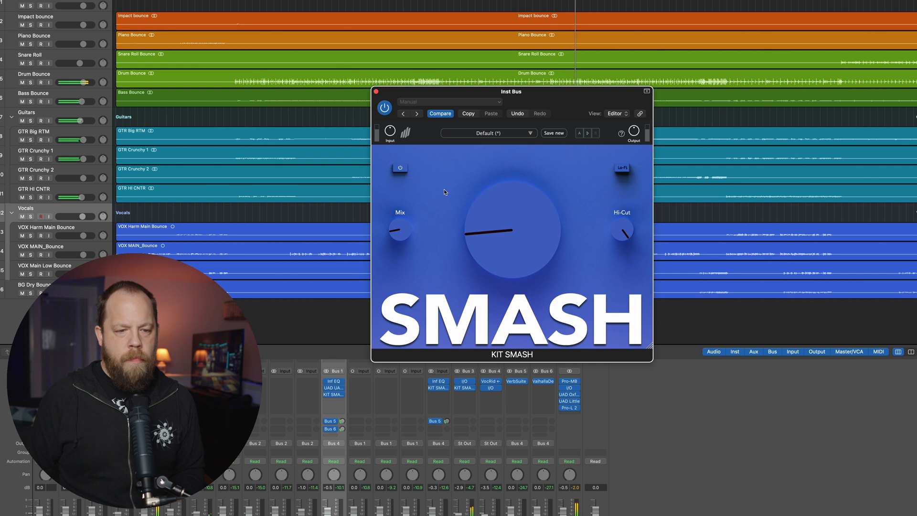
pyautogui.moveTo(485, 229); pyautogui.dragTo(485, 231)
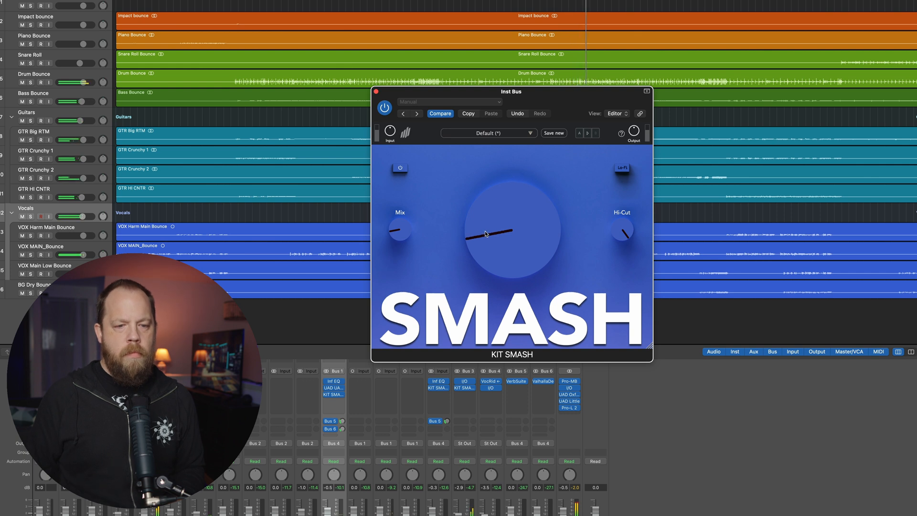
pyautogui.click(407, 170)
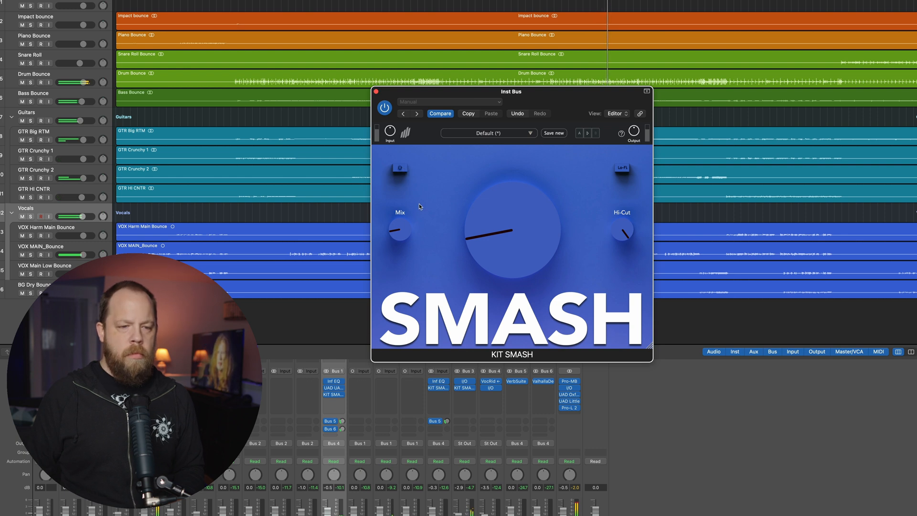
pyautogui.click(400, 169)
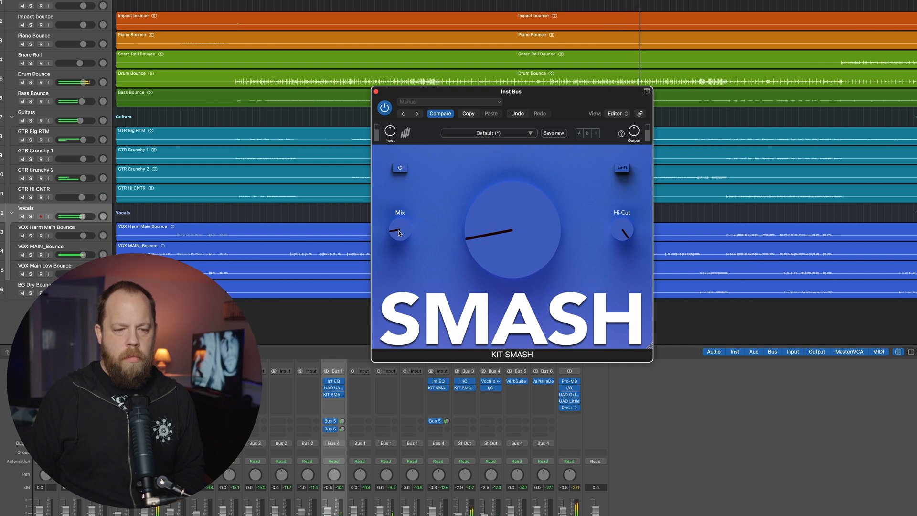
# - Lower the Inst Bus Mix slightly, try the main amount at maximum, and bring it back to roughly a third of its range
pyautogui.moveTo(399, 234); pyautogui.dragTo(399, 236)
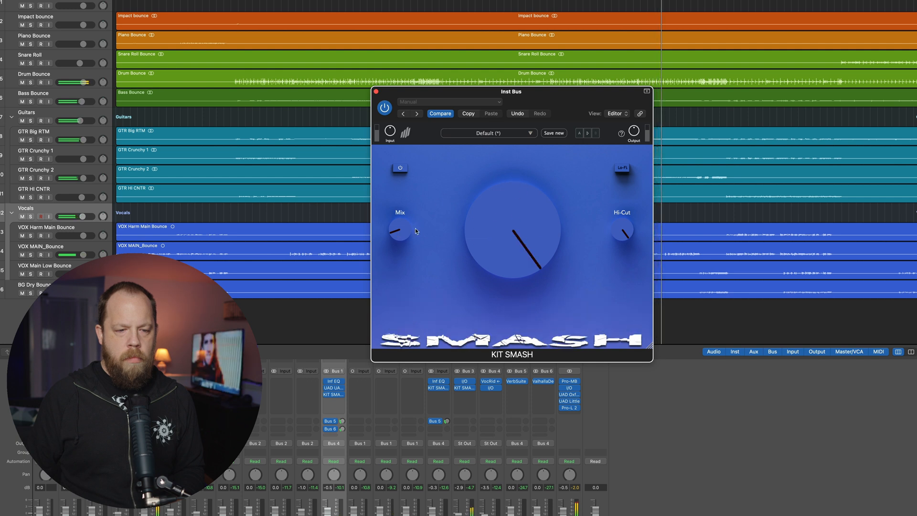
pyautogui.moveTo(400, 239)
pyautogui.mouseDown()
pyautogui.moveTo(400, 186)
pyautogui.moveTo(400, 241)
pyautogui.mouseUp()
pyautogui.moveTo(489, 236); pyautogui.dragTo(473, 312)
pyautogui.moveTo(471, 273); pyautogui.dragTo(472, 270)
# - Try the Inst Bus Mix at 42%, return it to about the nine o'clock position, trim the main amount slightly and stop playback
pyautogui.moveTo(406, 234); pyautogui.dragTo(406, 231)
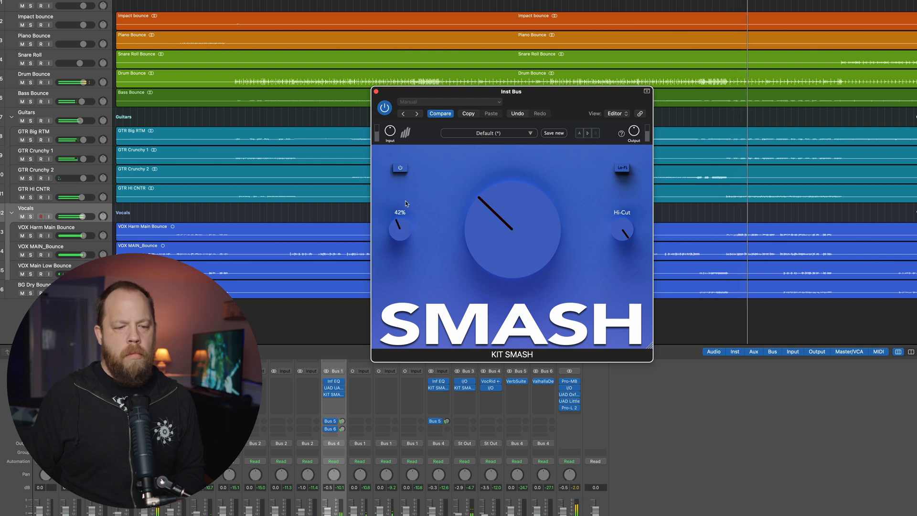
pyautogui.moveTo(406, 199); pyautogui.dragTo(401, 219)
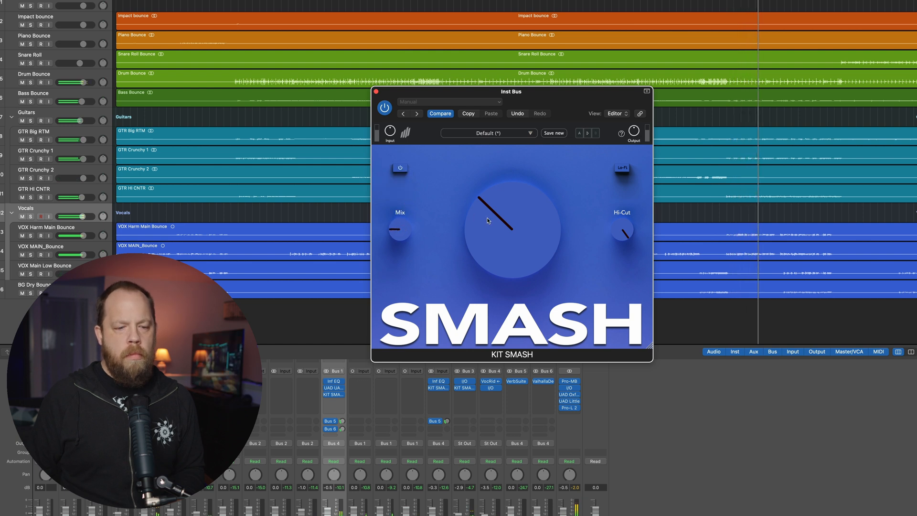
pyautogui.moveTo(478, 231); pyautogui.dragTo(479, 232)
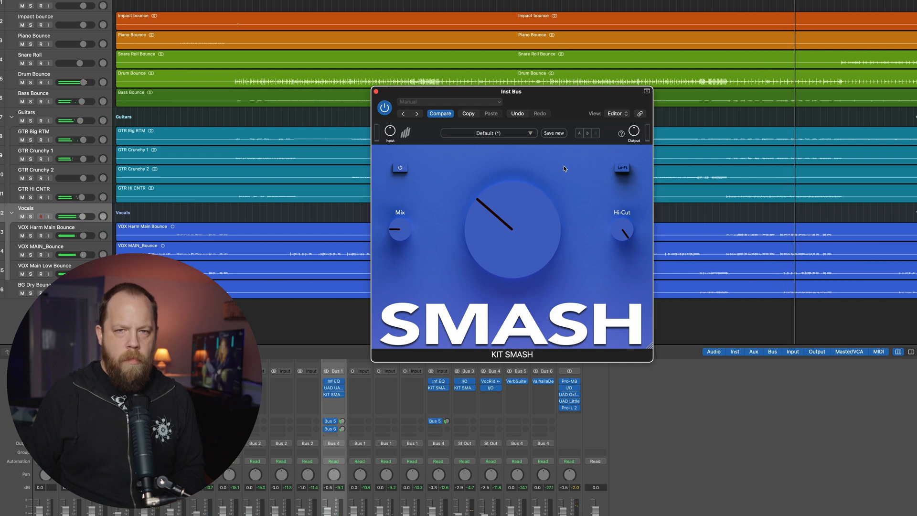
pyautogui.press('space')
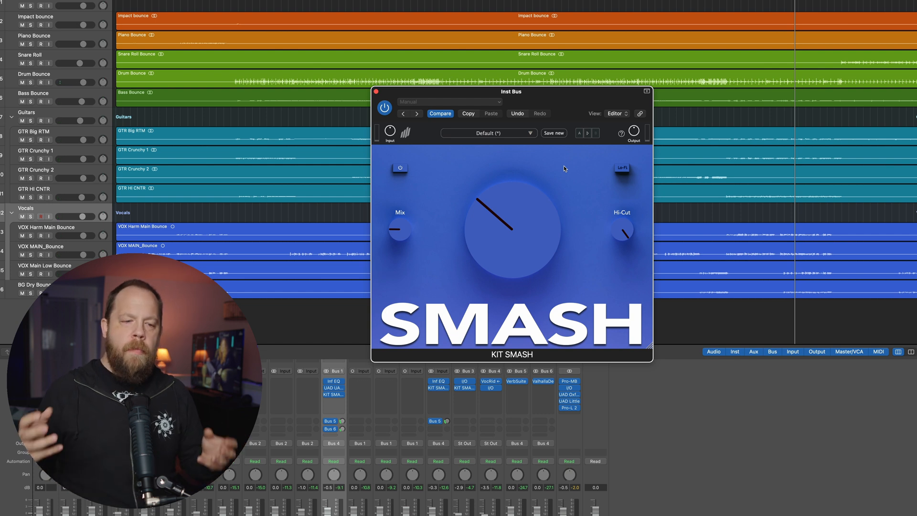